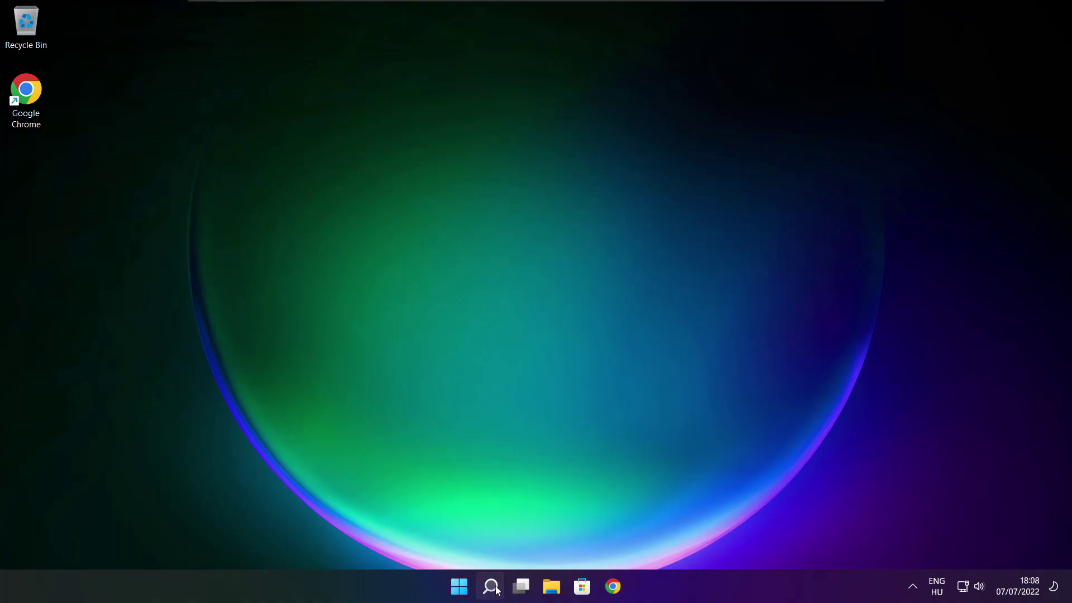
Step: Search for 'device manager' and launch Device Manager from the best match
click(497, 592)
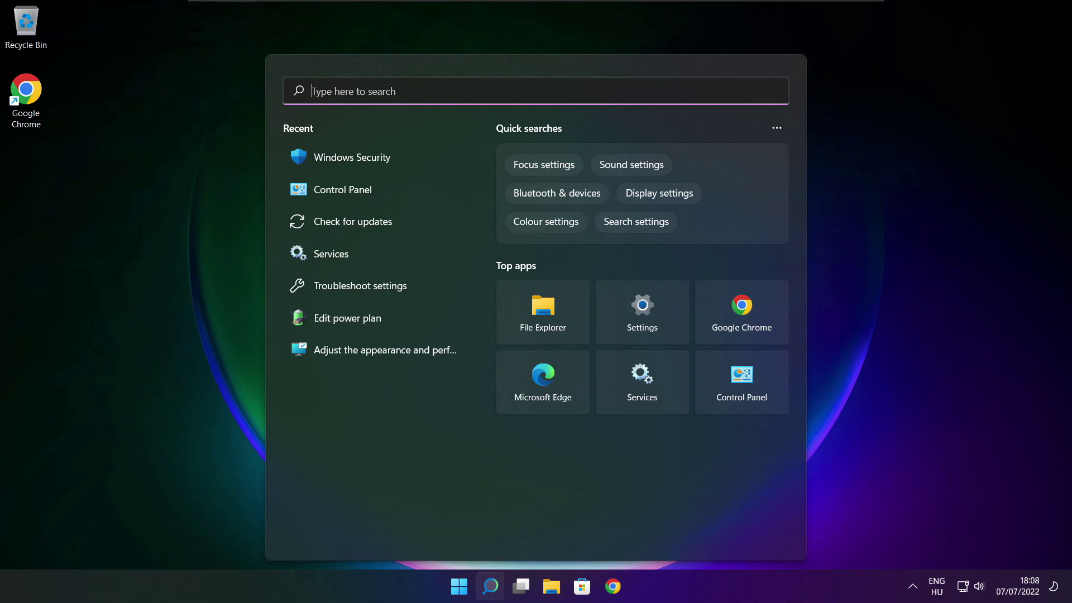
text(devic)
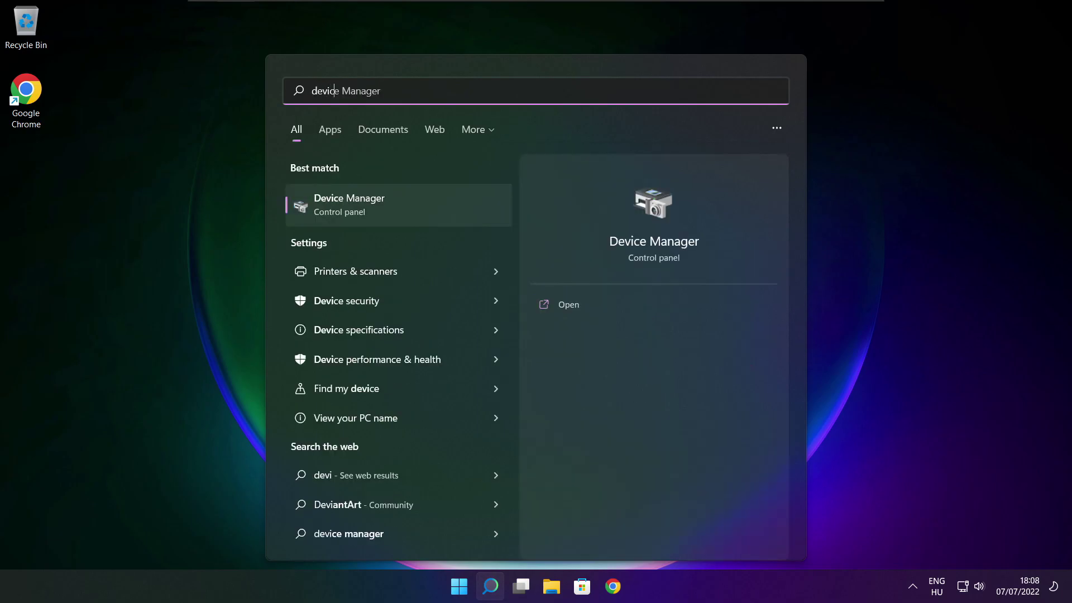
text(e mana)
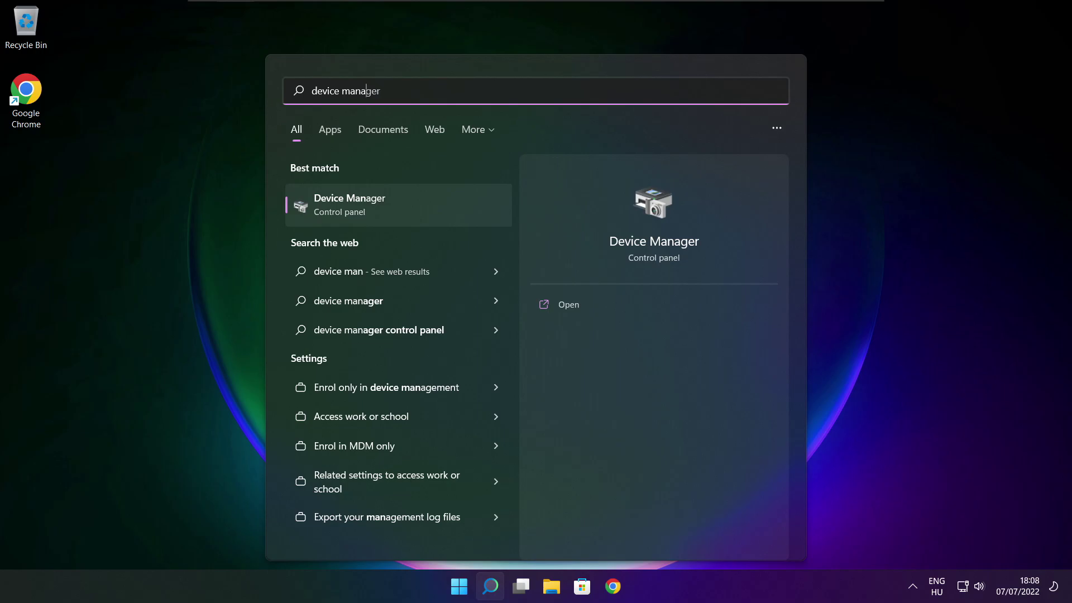
text(ger)
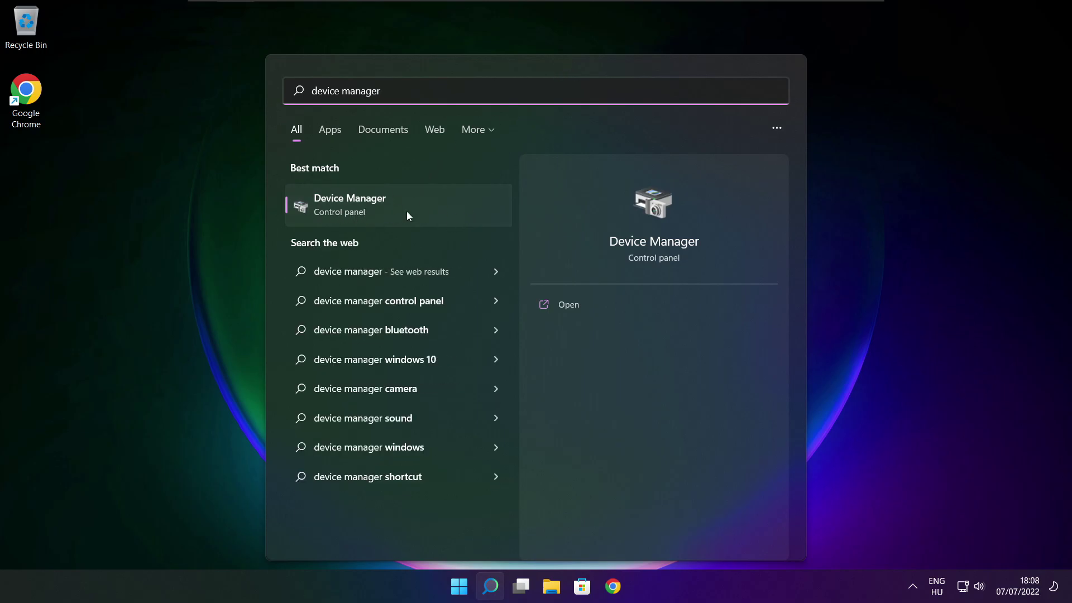
click(440, 210)
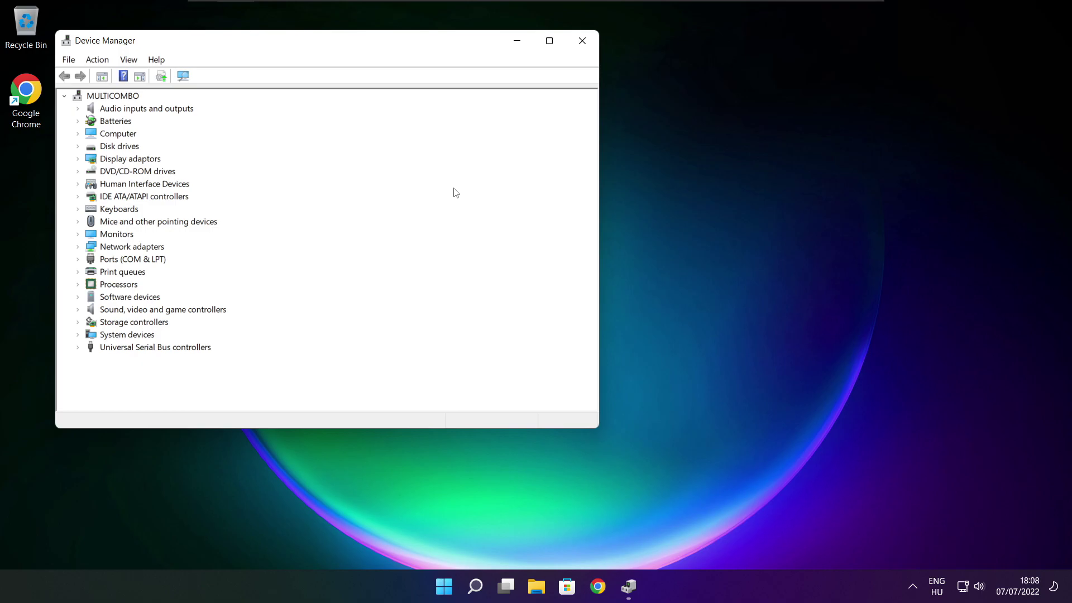
Step: Maximize Device Manager and search automatically for a VMware SVGA 3D driver; the best one is already installed
click(550, 42)
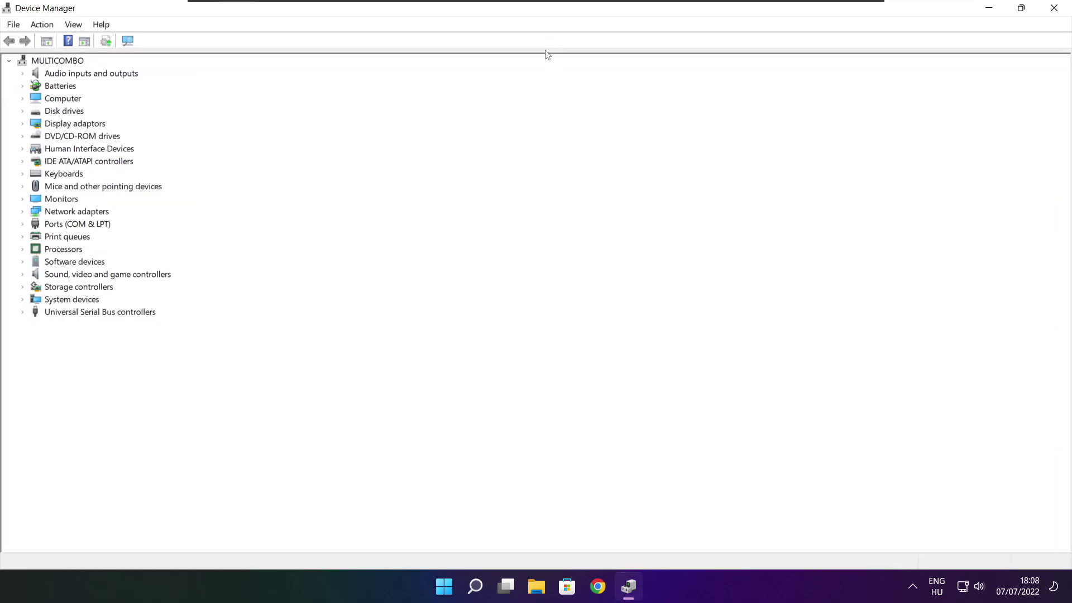
click(63, 125)
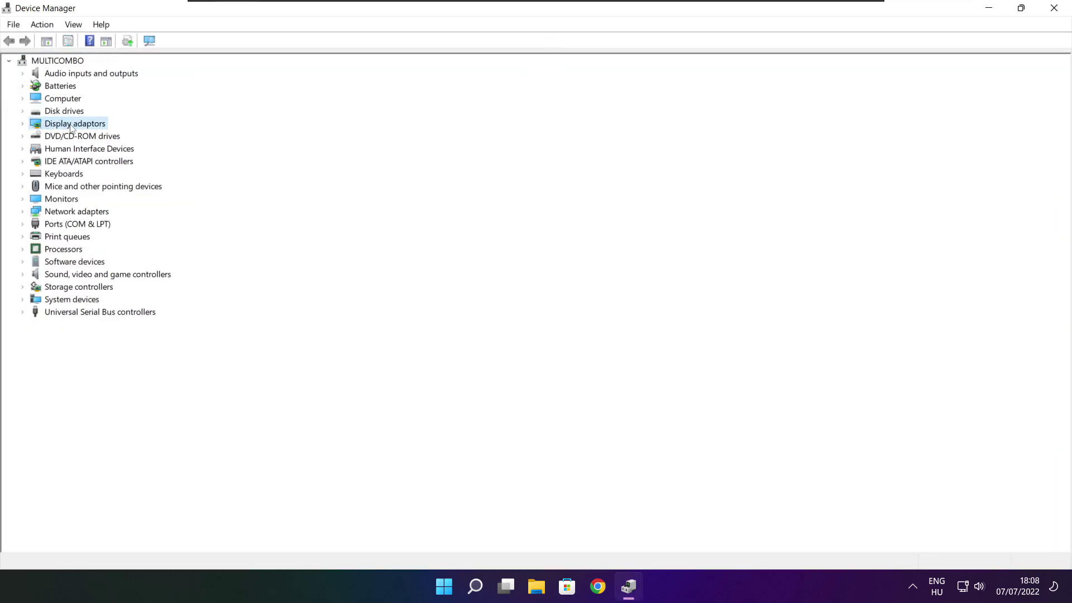
click(23, 125)
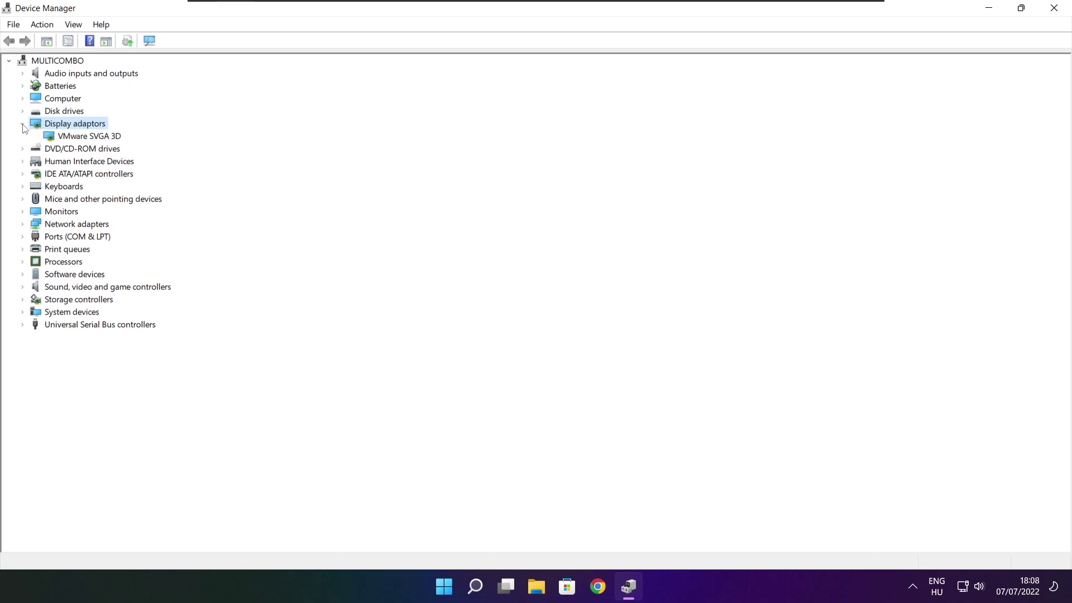
click(55, 137)
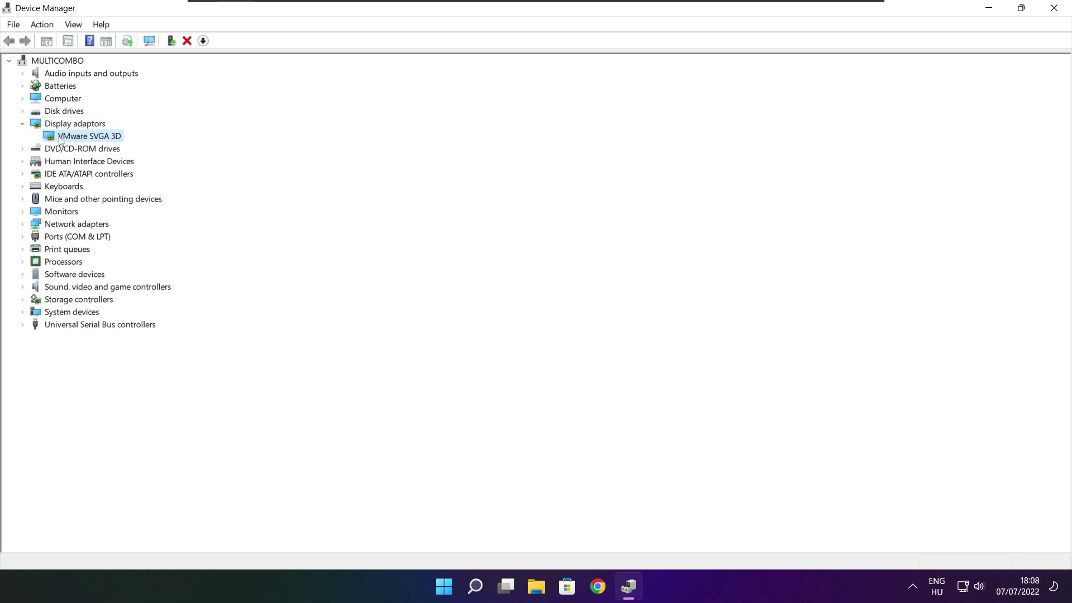
right_click(77, 137)
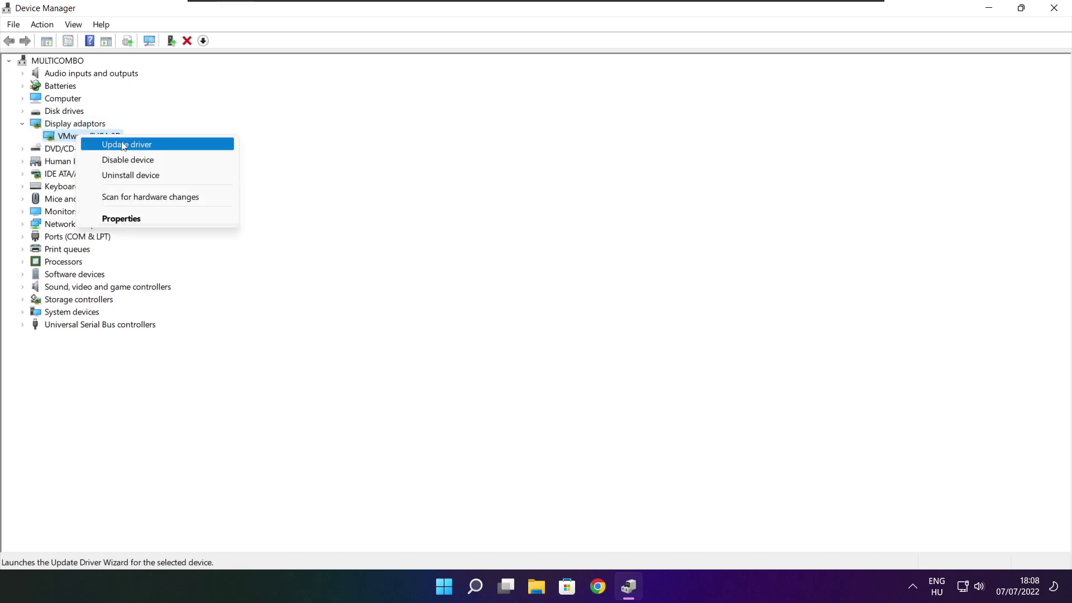
click(152, 144)
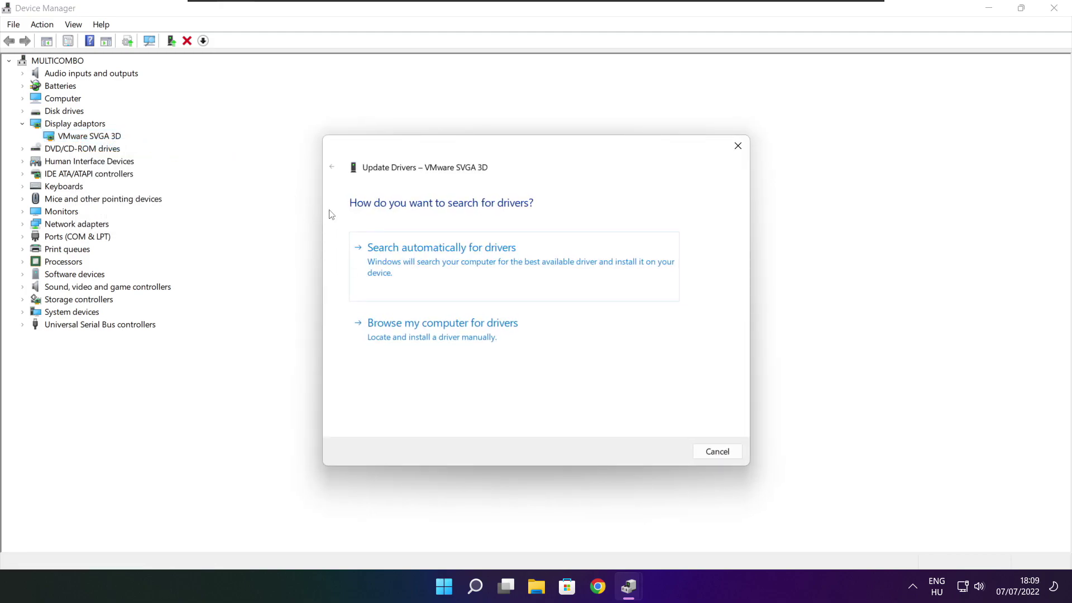
click(493, 269)
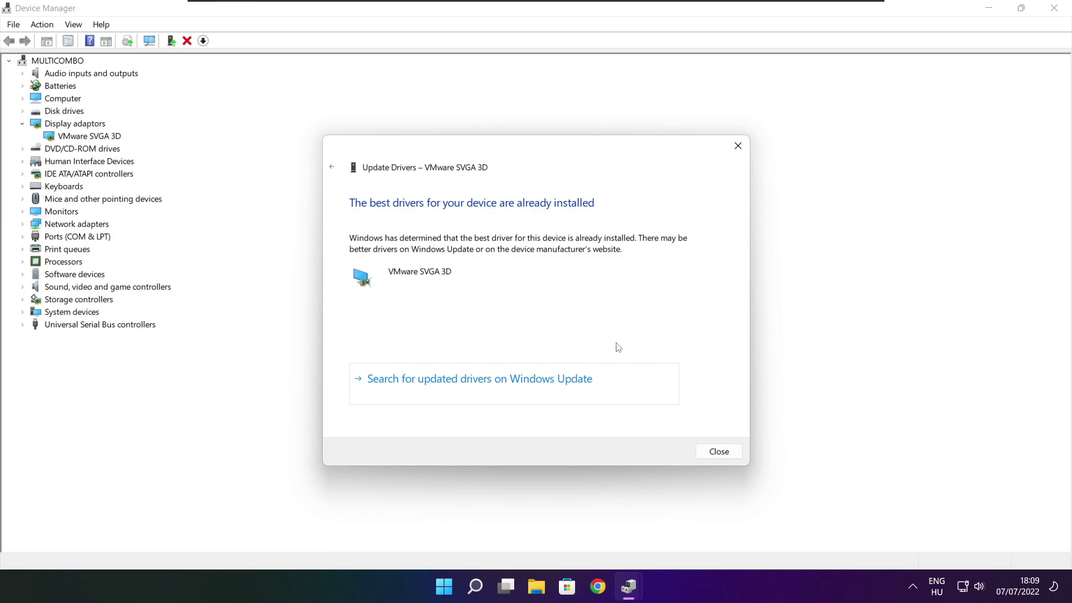
click(718, 454)
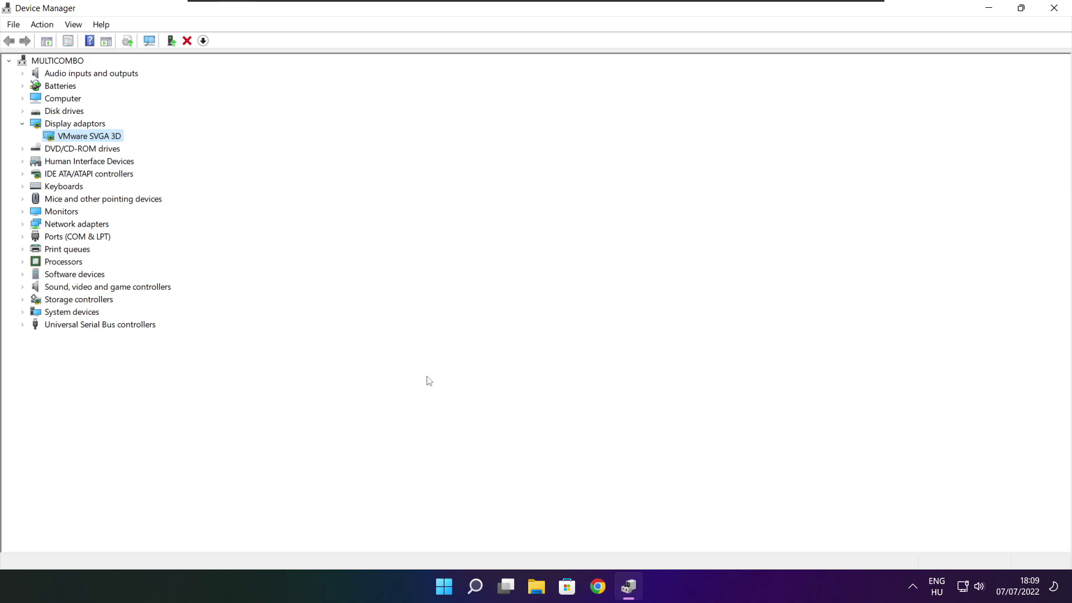
click(50, 289)
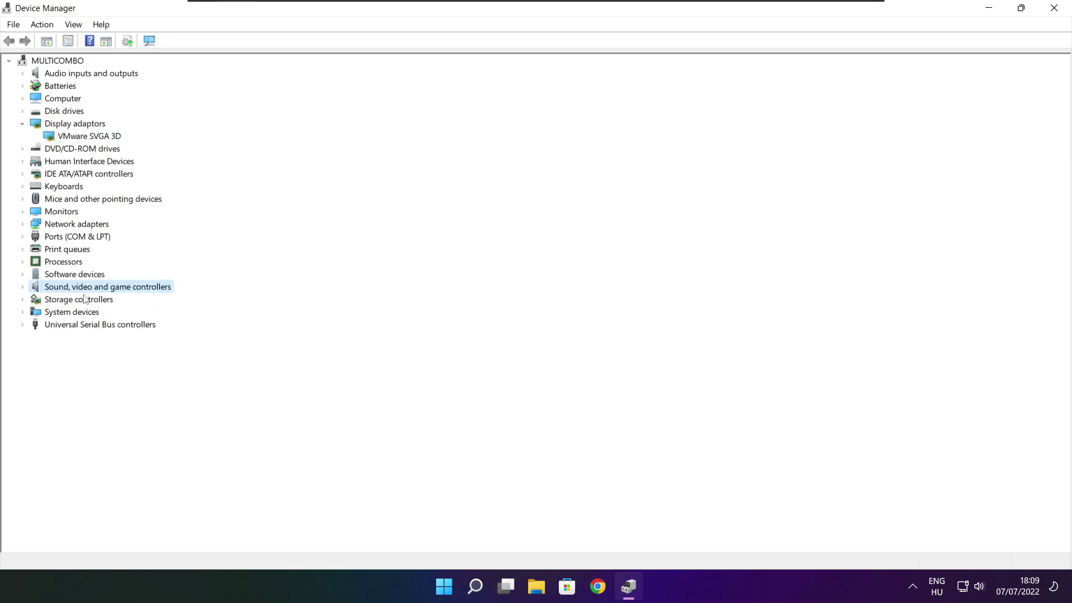
Step: Search automatically for a High Definition Audio Device driver, confirm it is current, and close Device Manager
click(22, 288)
click(103, 302)
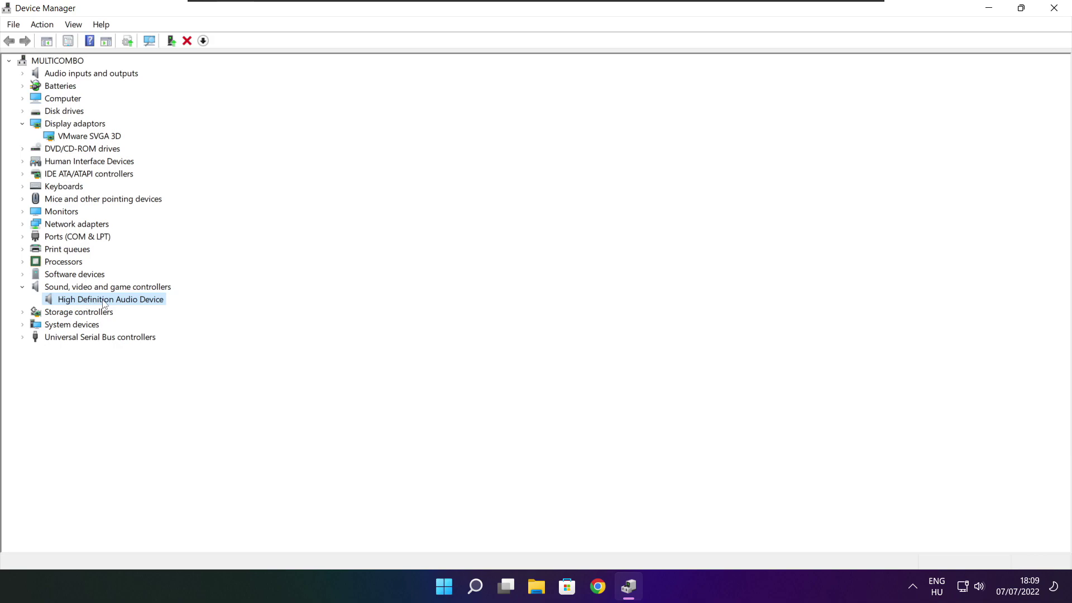
right_click(103, 302)
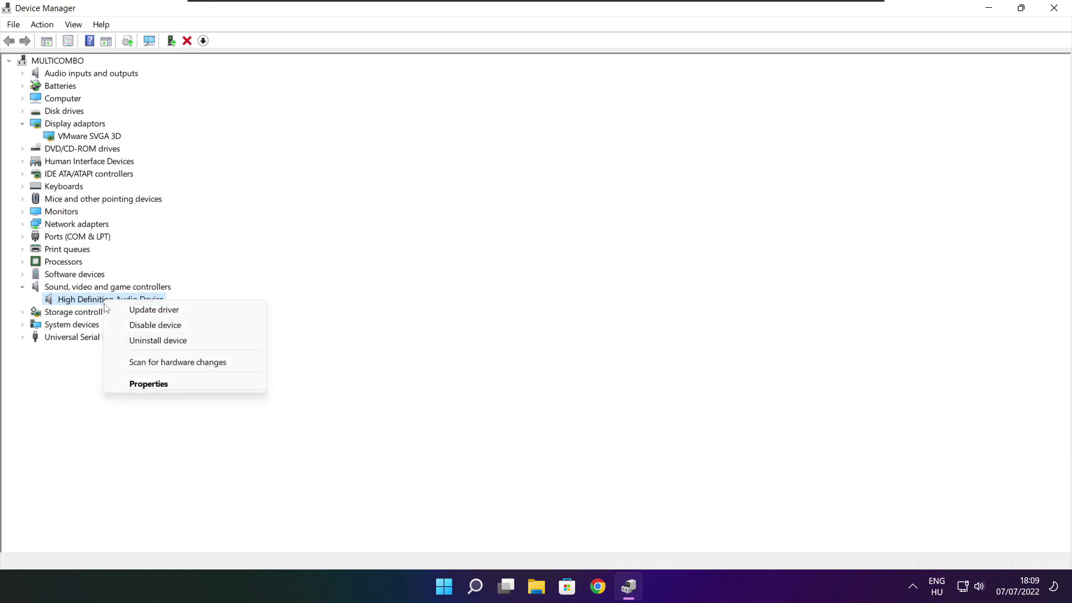
click(209, 315)
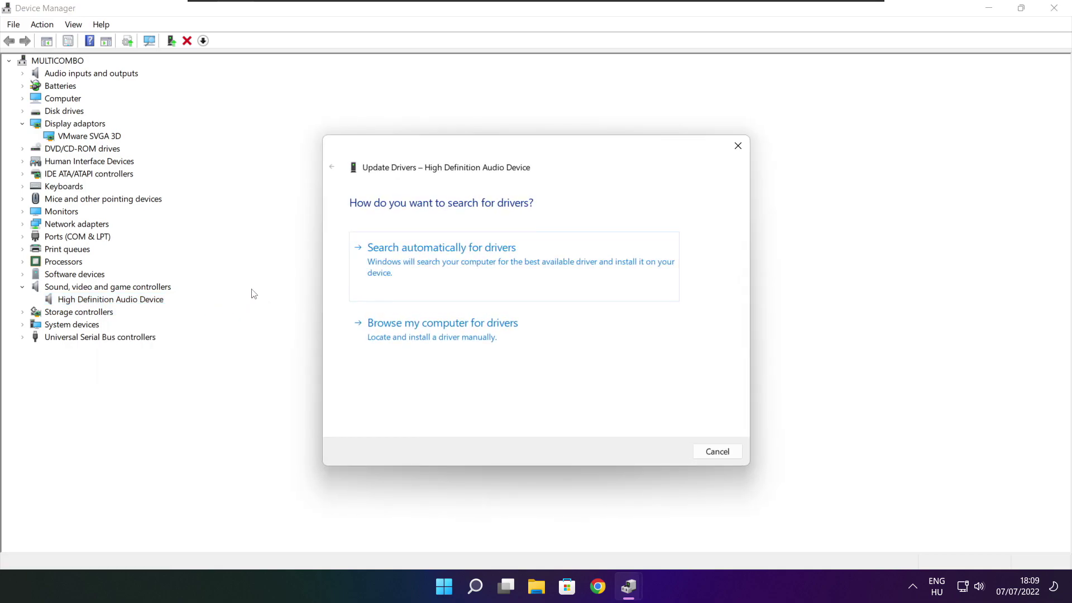
click(465, 266)
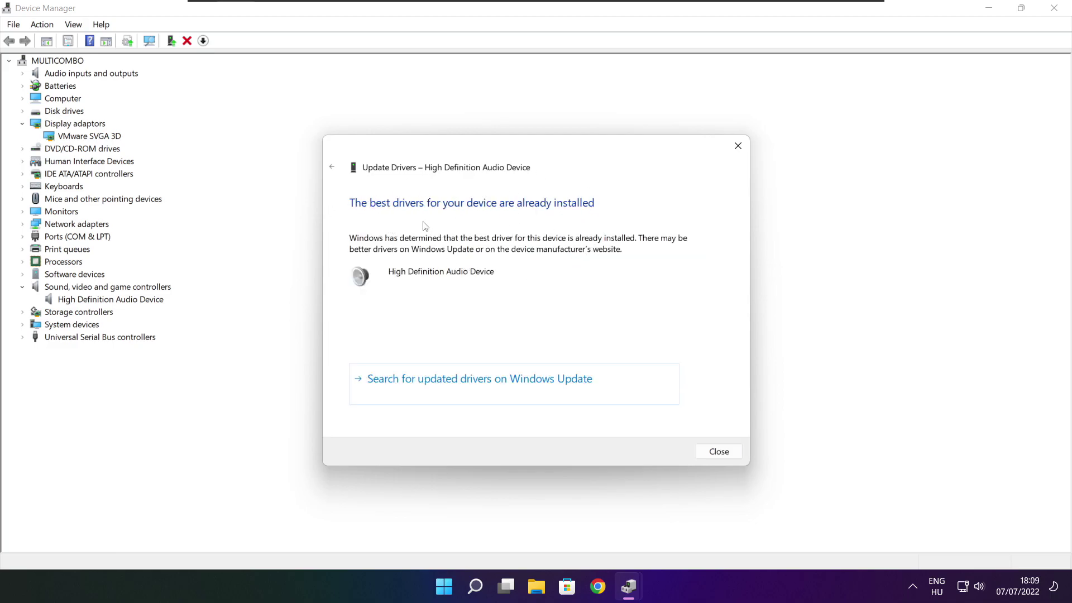
click(720, 453)
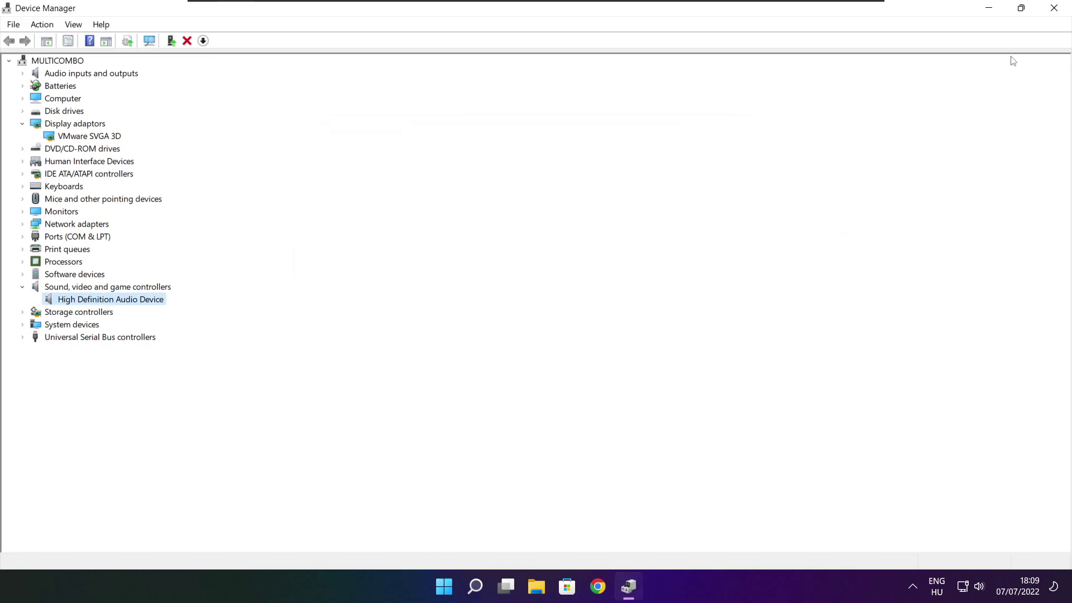
click(1057, 11)
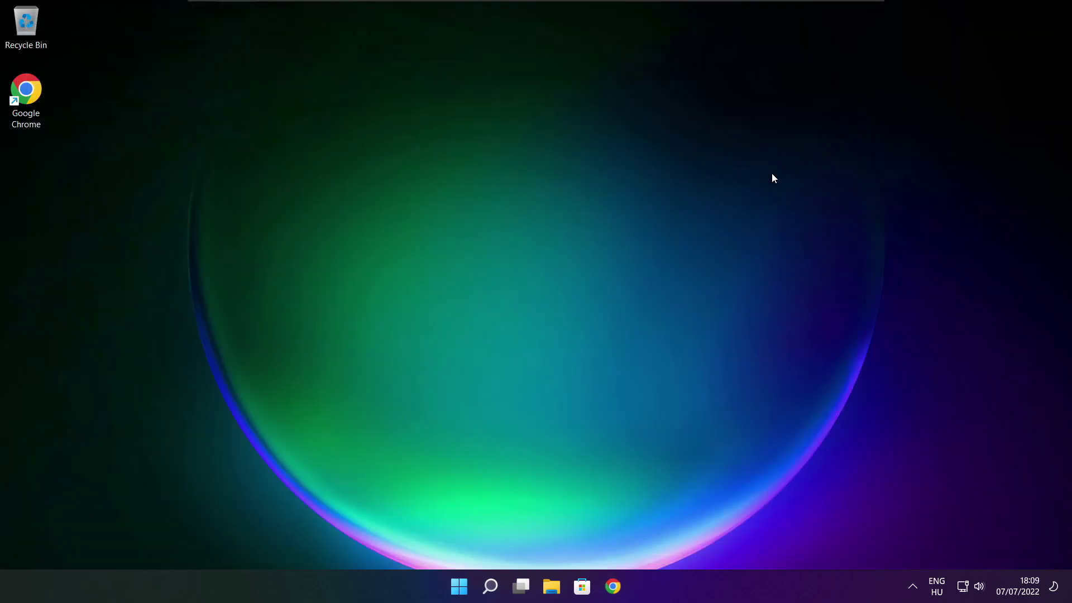
Step: Search 'edit power plan' and open Edit Plan Settings for the High performance plan
click(491, 589)
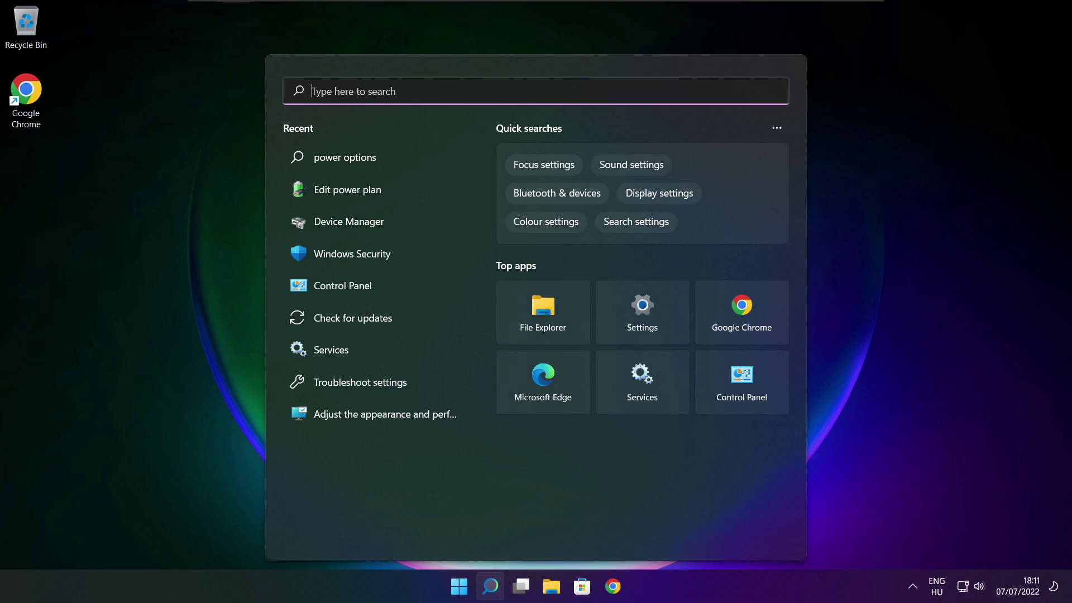
text(edit)
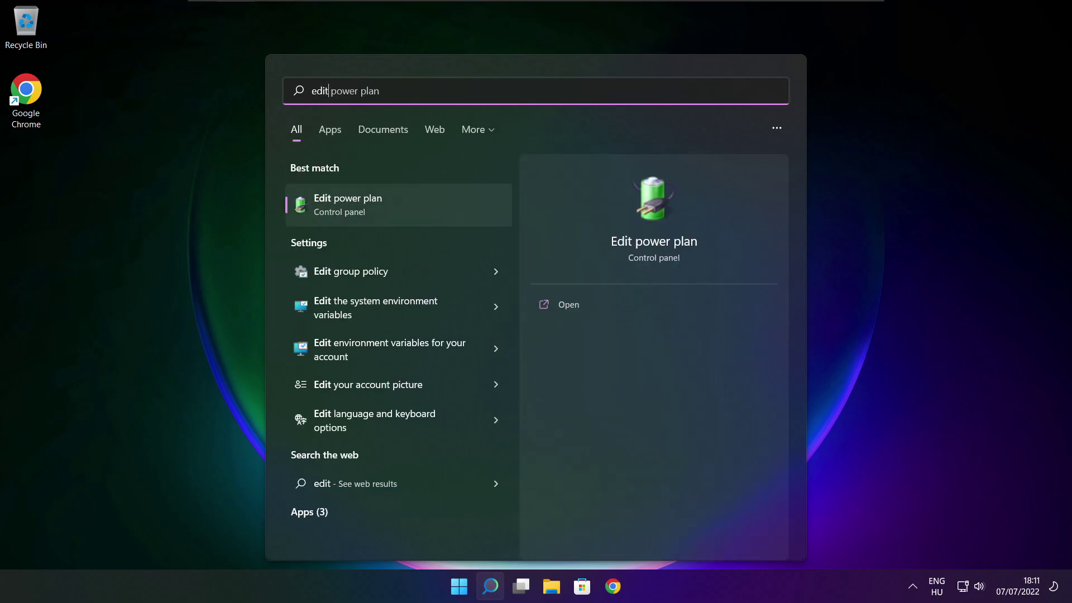
text( power plan)
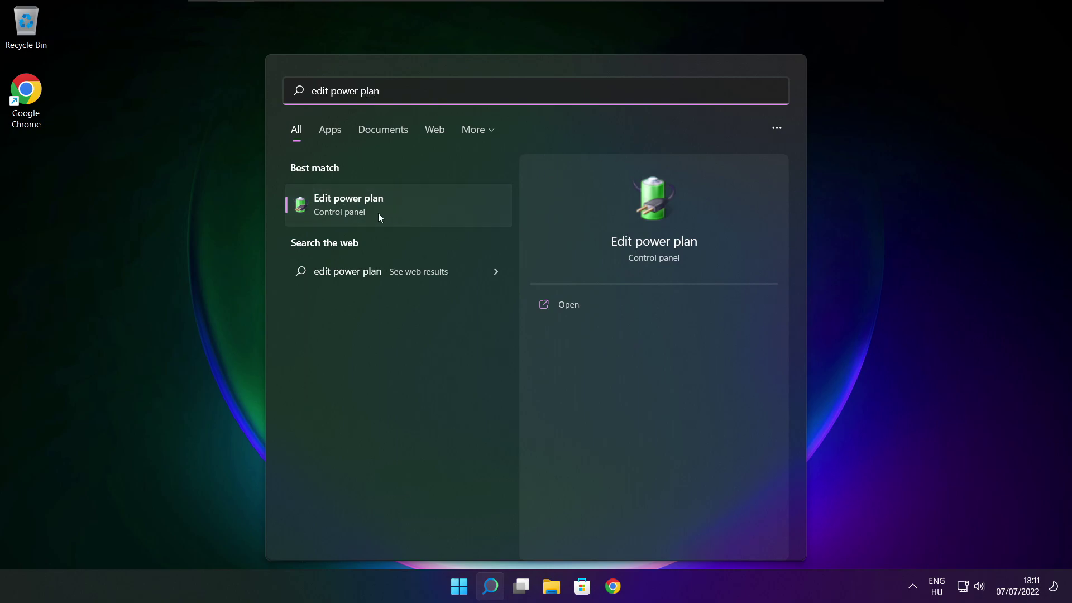
click(423, 208)
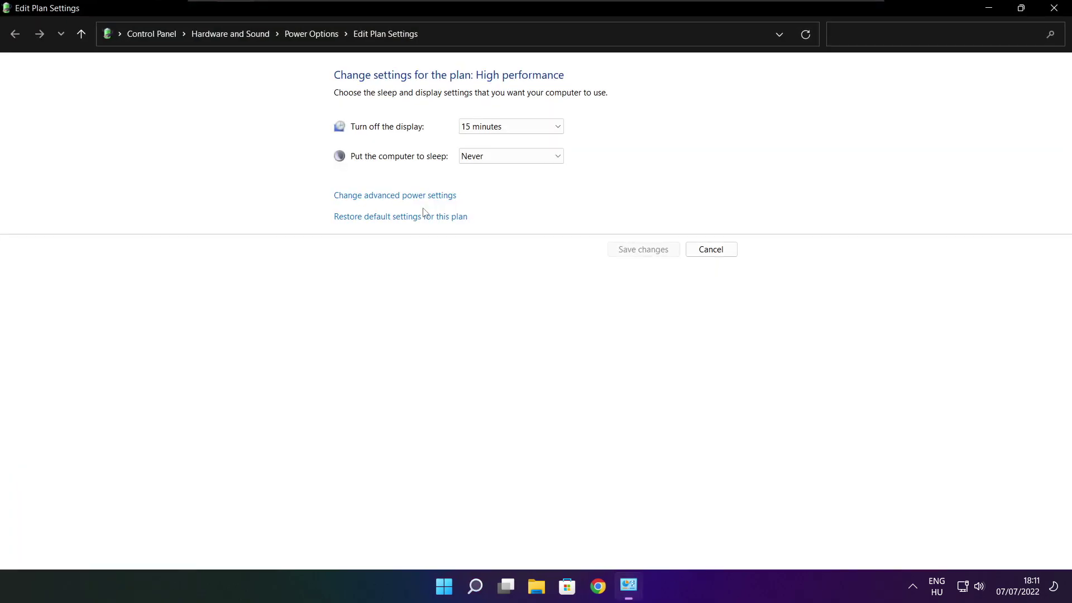
Step: Switch the active power plan from Balanced to High performance and close Power Options
click(317, 34)
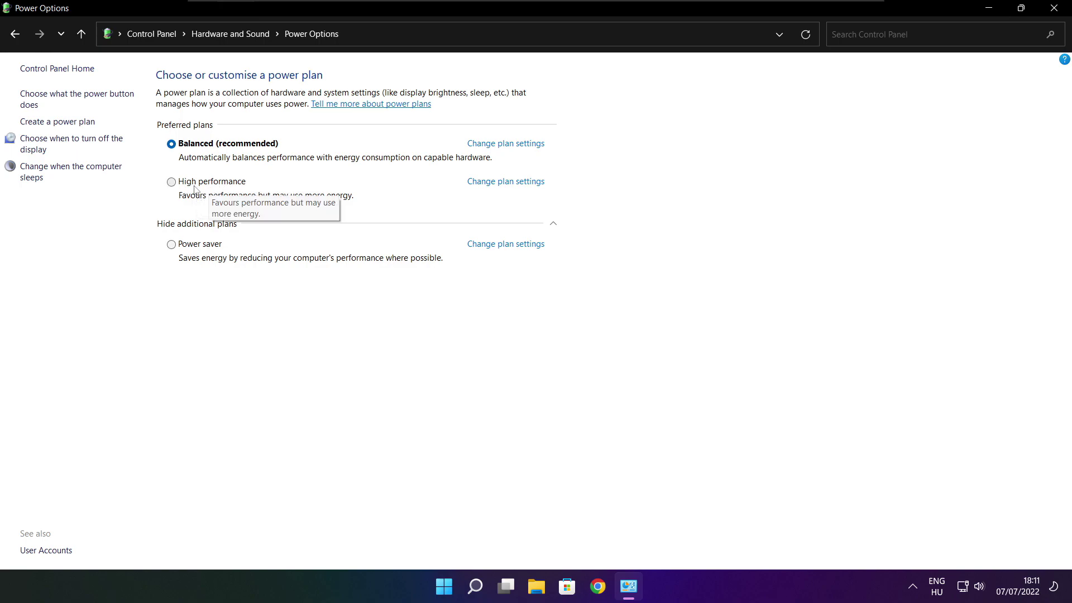
click(223, 185)
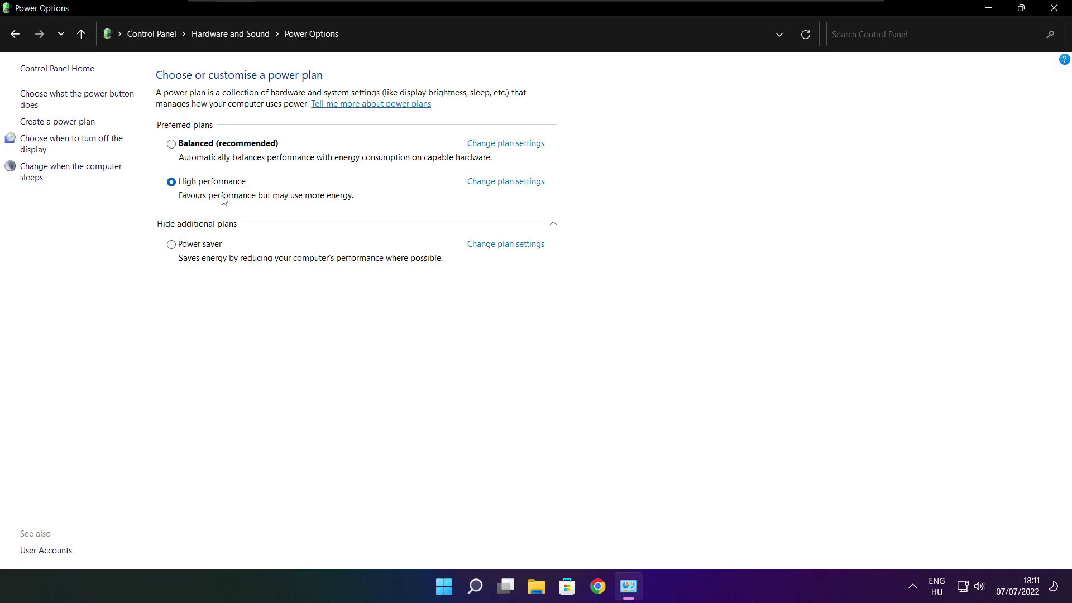
click(1055, 8)
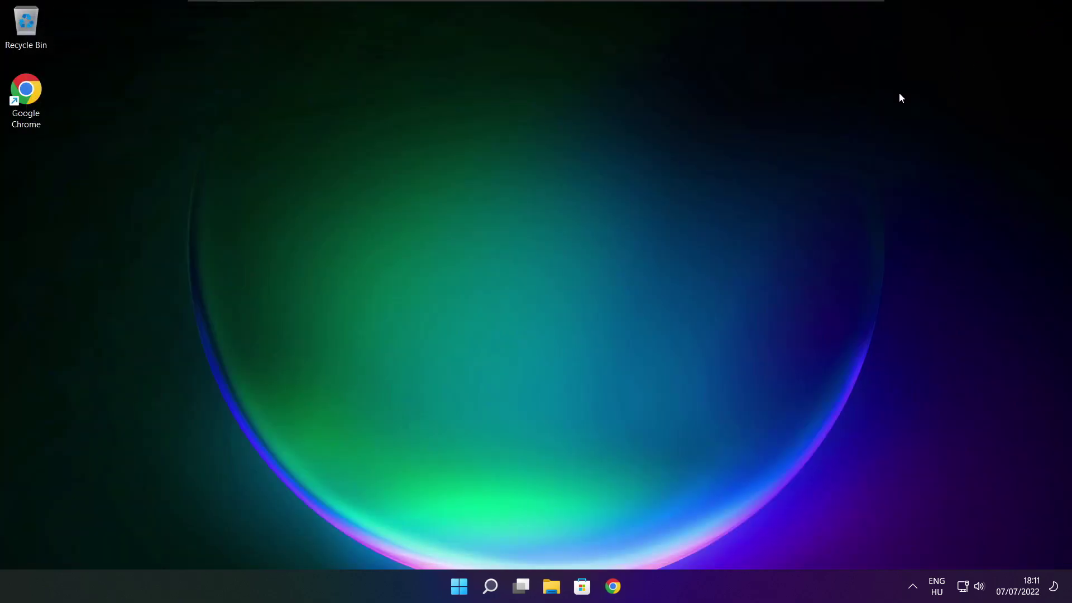
Step: Search 'game mode' and open the Gaming › Game Mode page in Settings
click(491, 587)
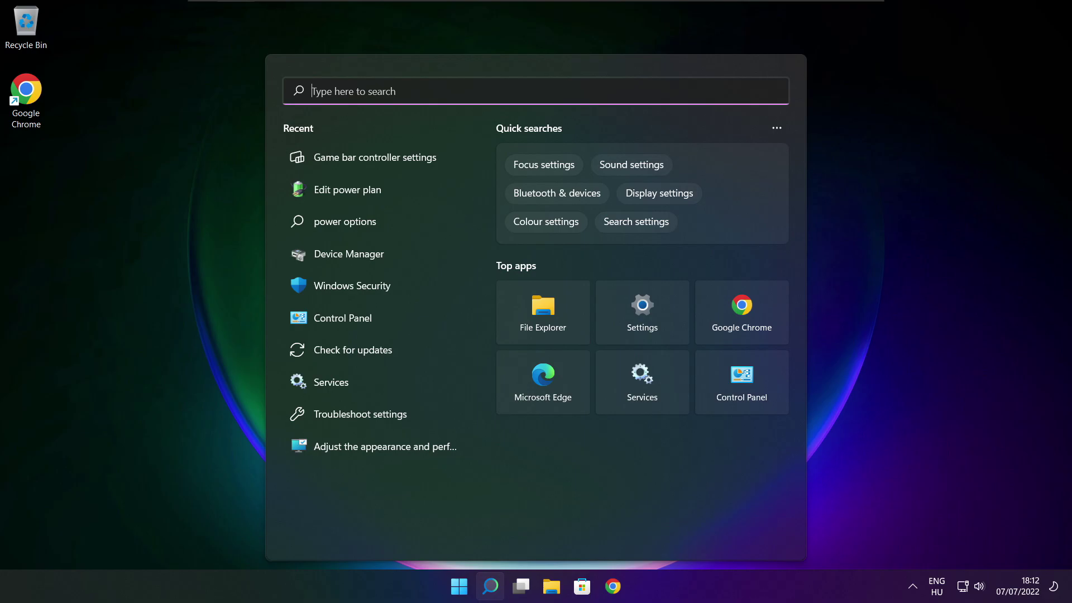
text(game mo)
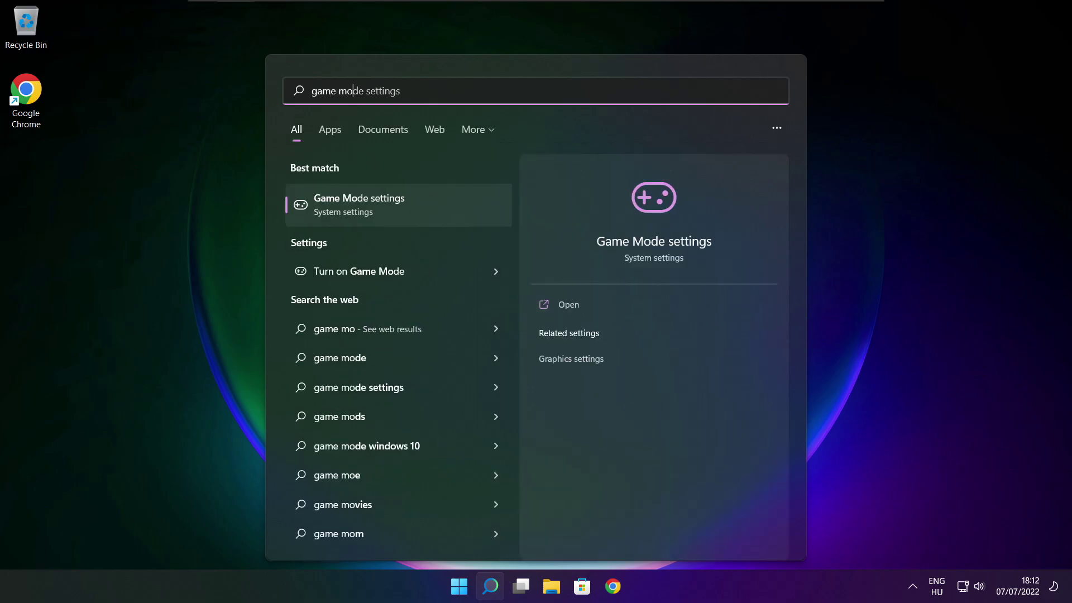
text(de)
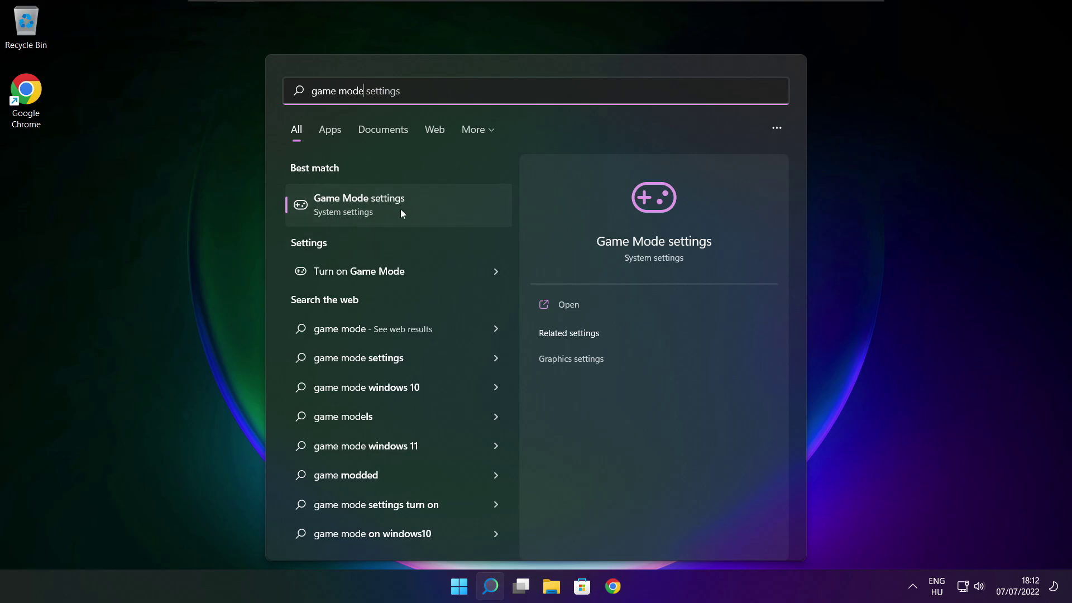
click(424, 208)
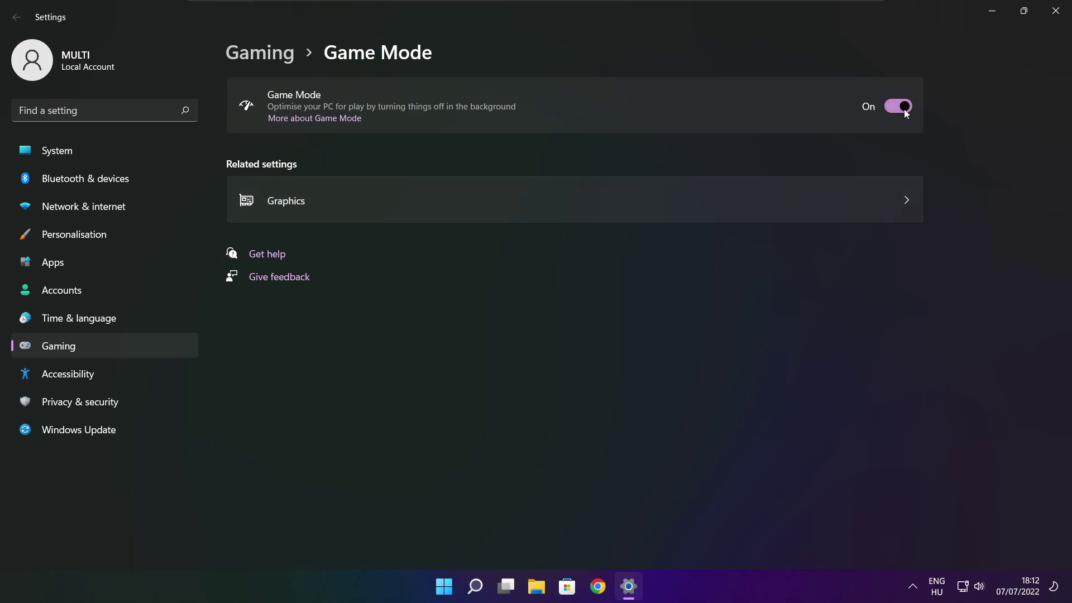
Step: With Game Mode on, review the Xbox Game Bar settings and close Settings
click(265, 58)
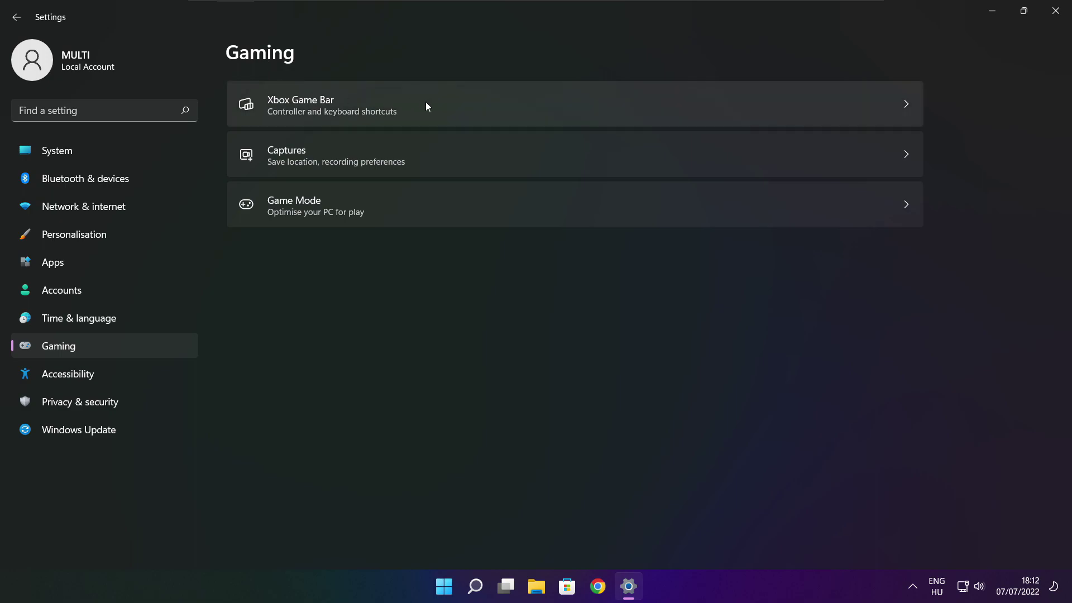
click(436, 113)
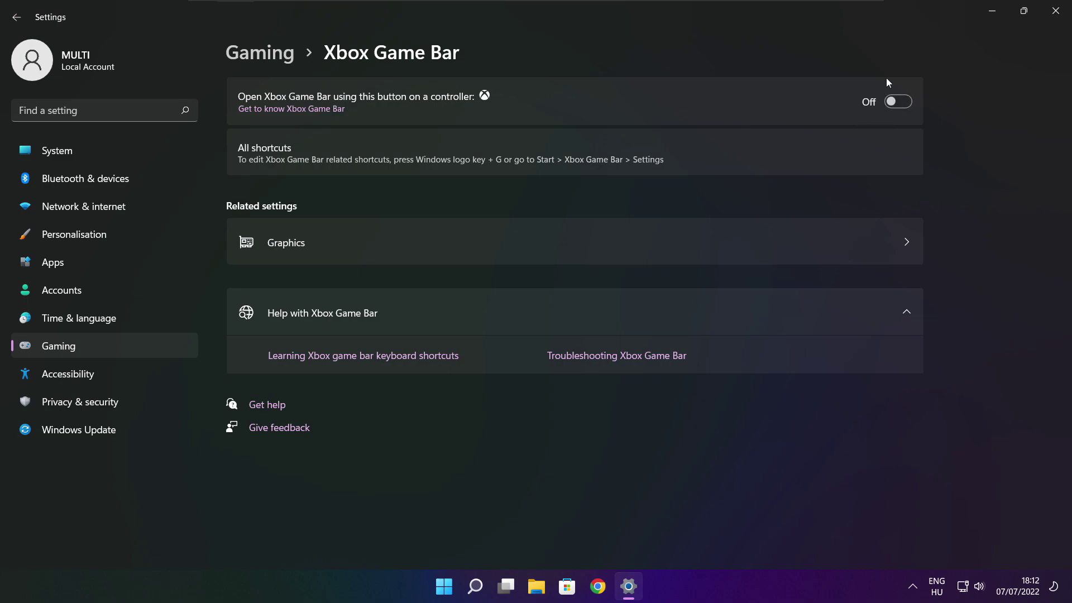
click(1057, 17)
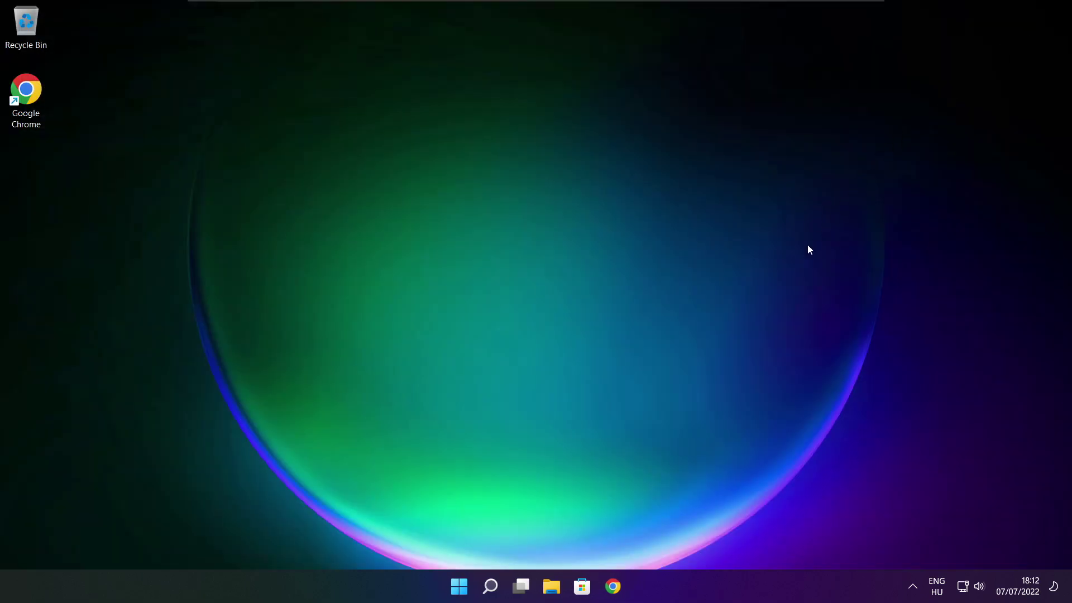
Step: Open Task Manager from the Start button's right-click menu
right_click(462, 588)
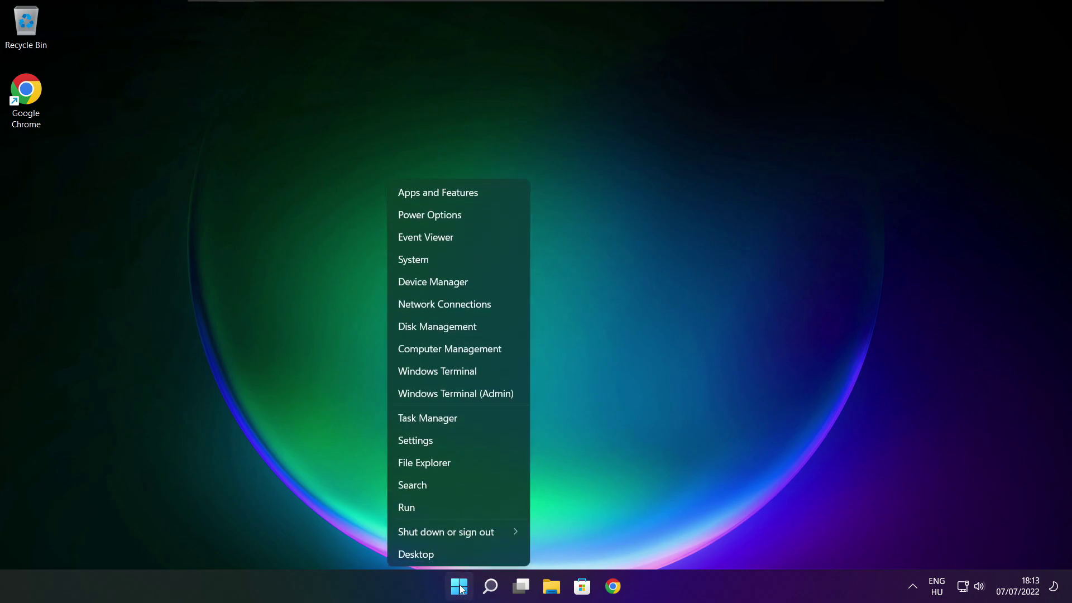
click(461, 417)
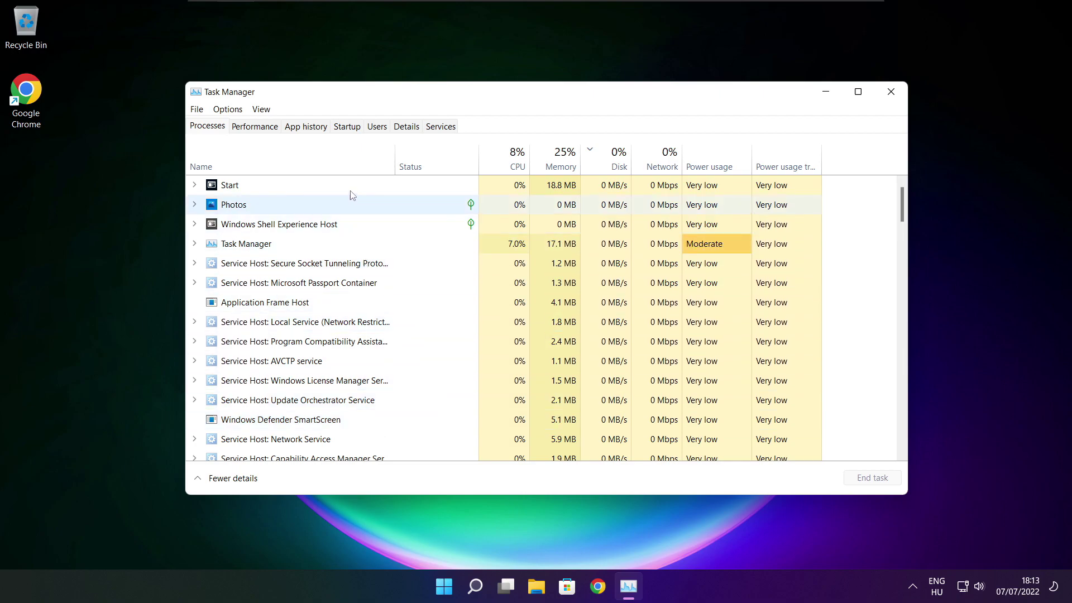
Step: Disable Cortana, Microsoft Edge, Microsoft Teams and Terminal as startup apps, then close Task Manager
click(349, 128)
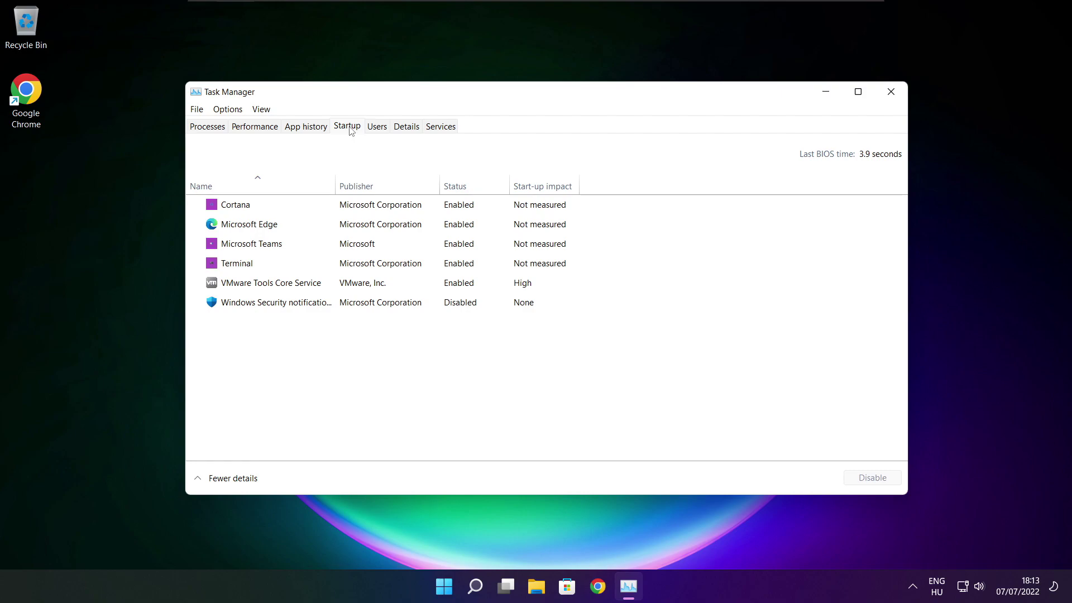
click(394, 209)
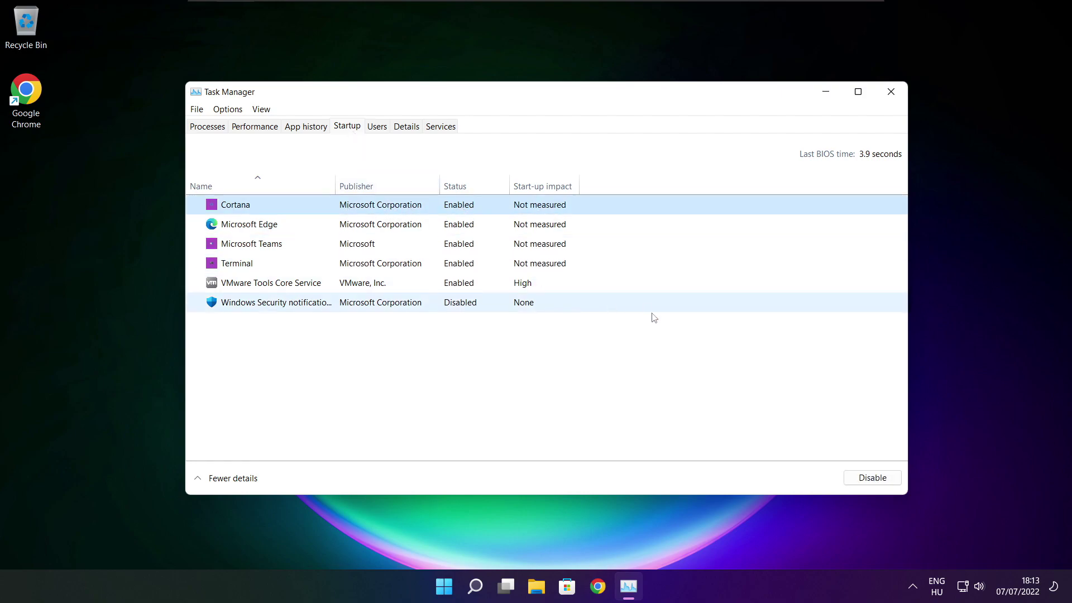
click(874, 483)
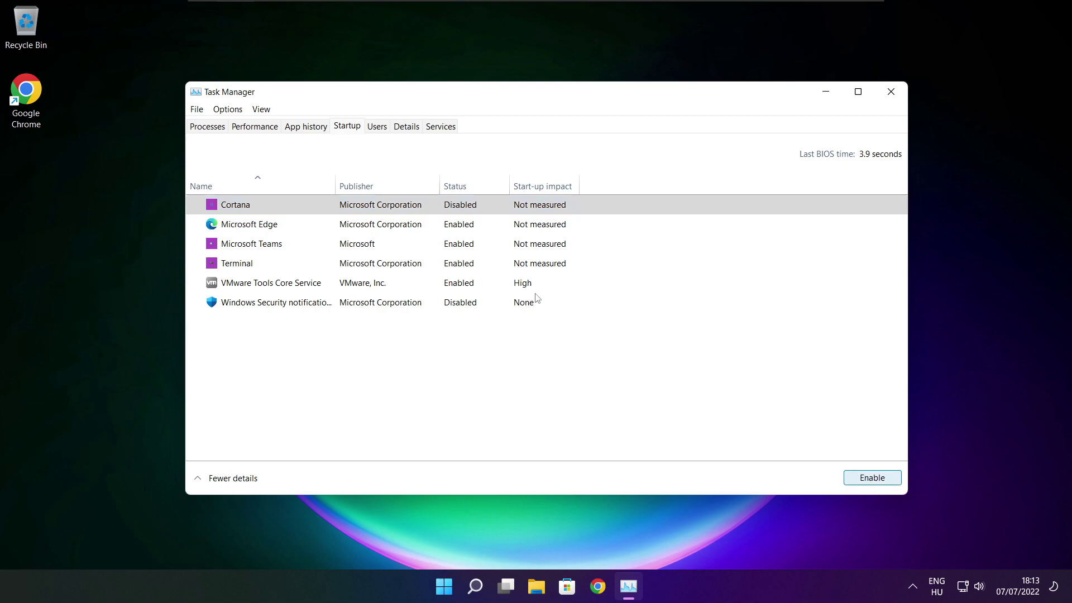
click(332, 230)
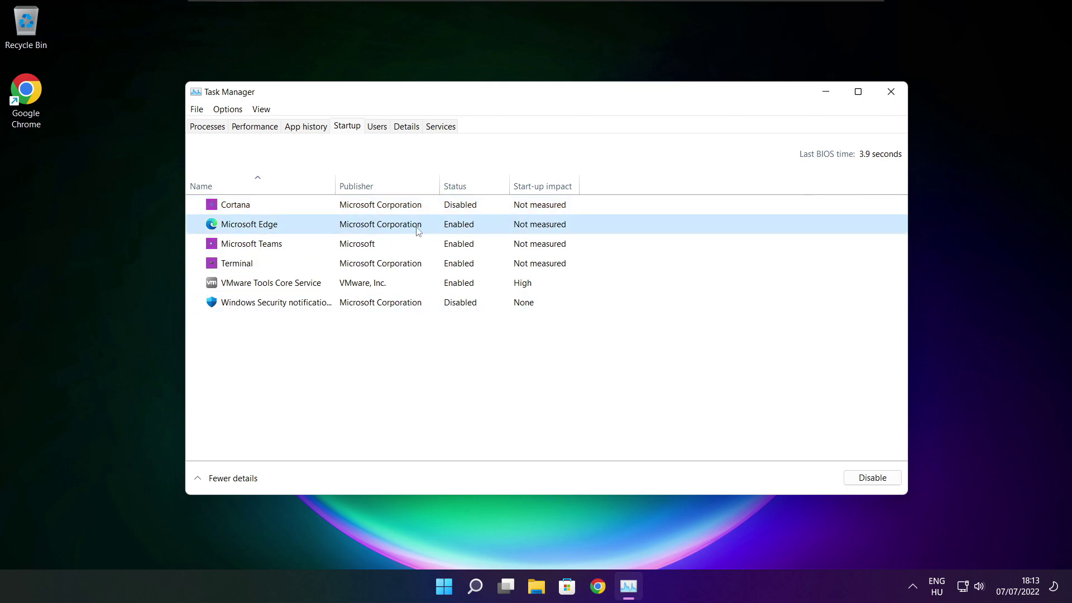
click(869, 477)
click(374, 249)
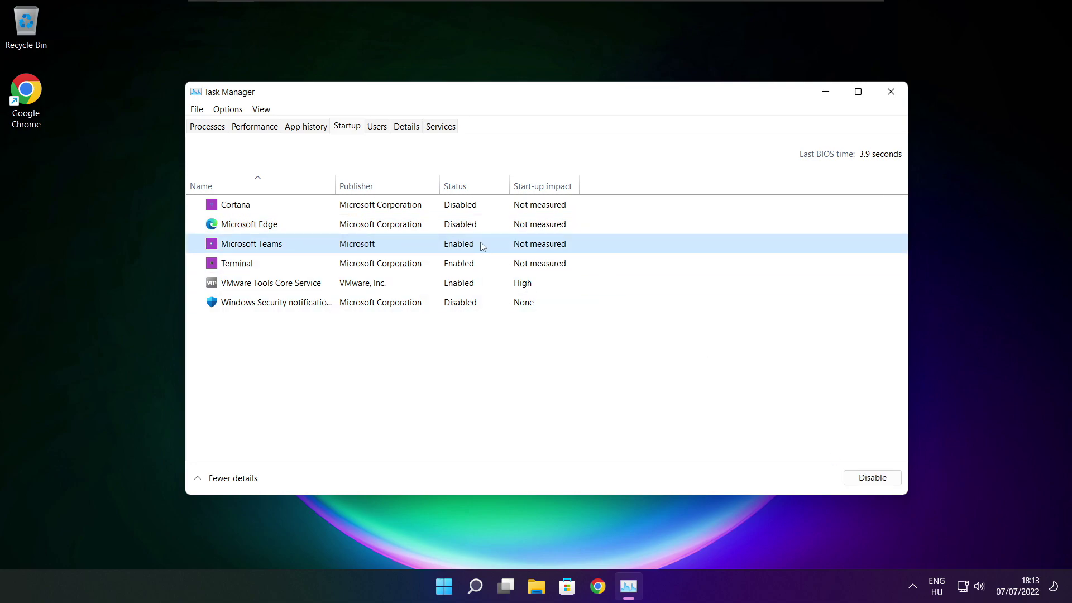
click(871, 478)
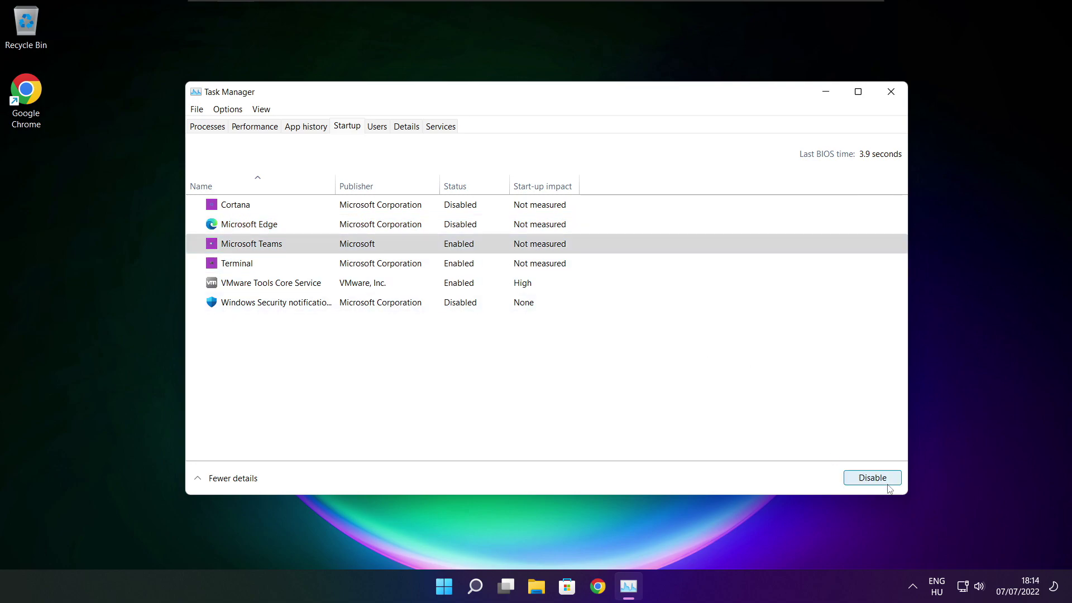
click(406, 269)
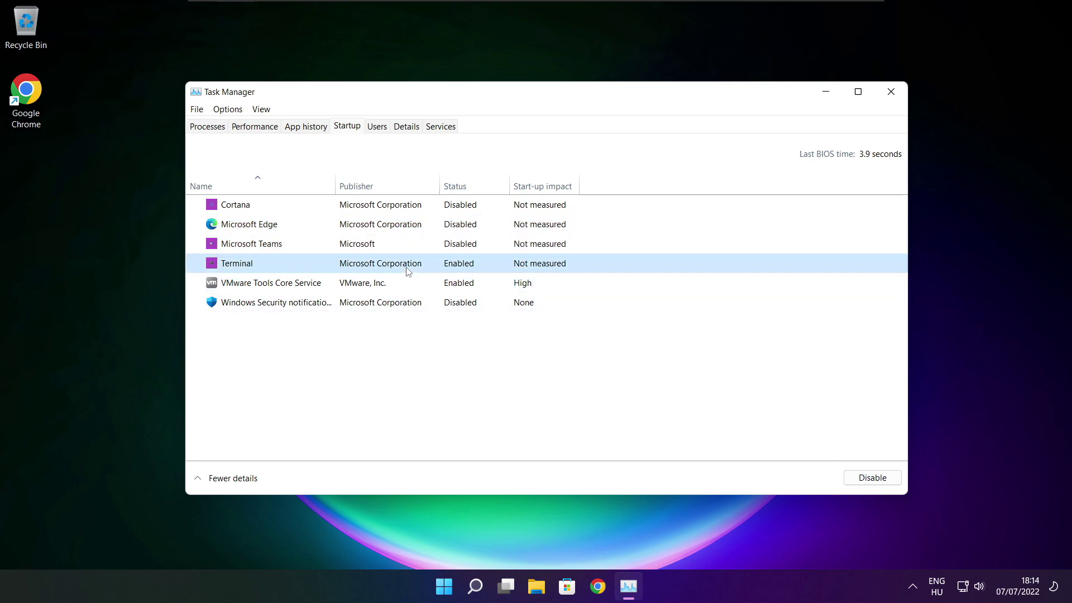
click(884, 480)
click(500, 269)
click(891, 92)
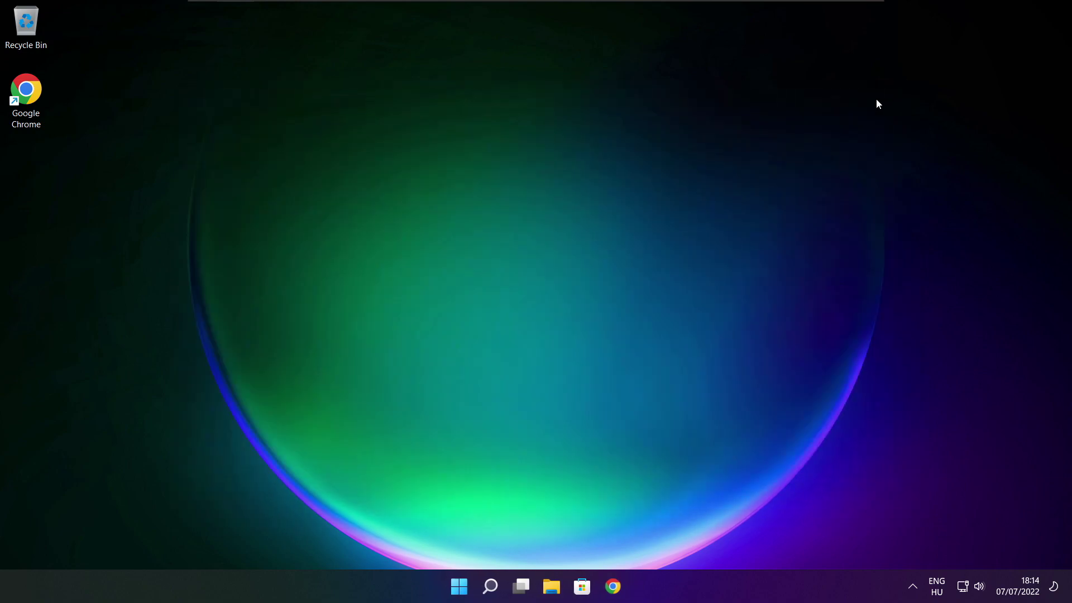
Step: Open Optimise Drives via 'optimise', analyse C: (9% fragmented), start optimising it, then close
click(492, 593)
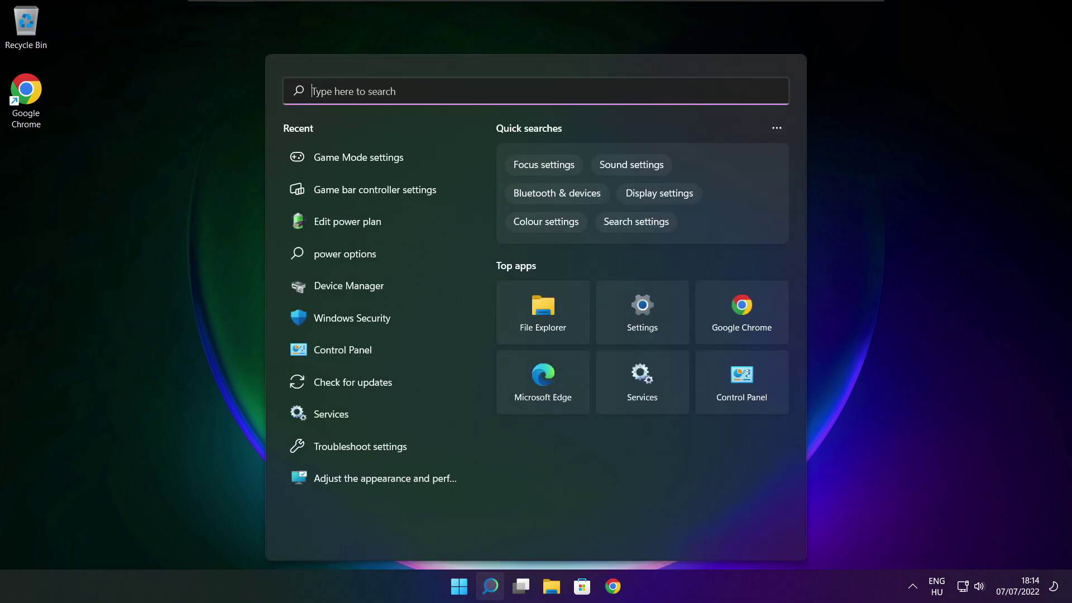
text(optimi)
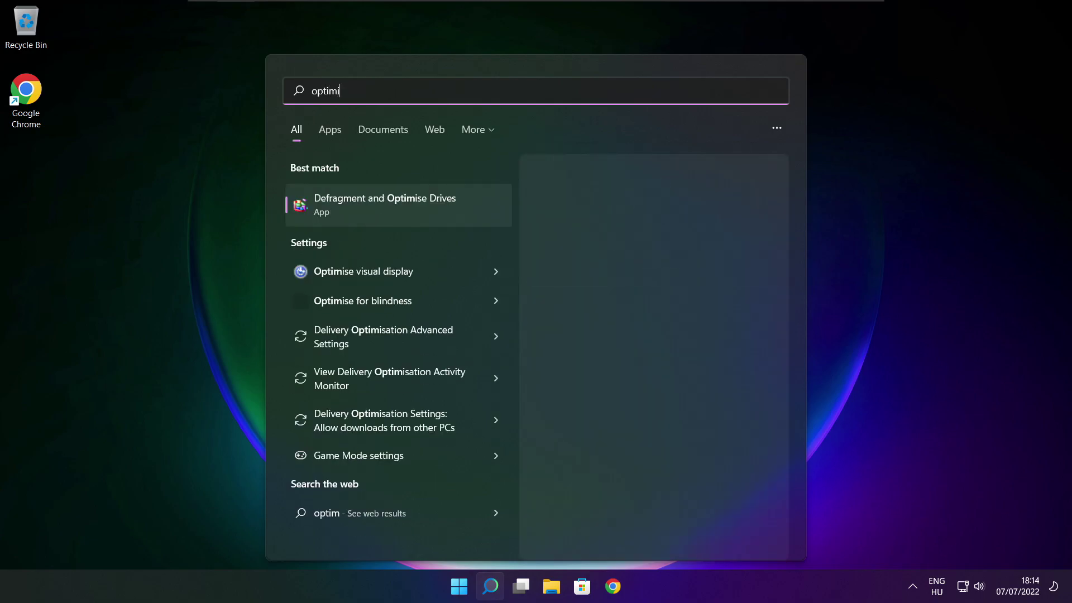
text(se)
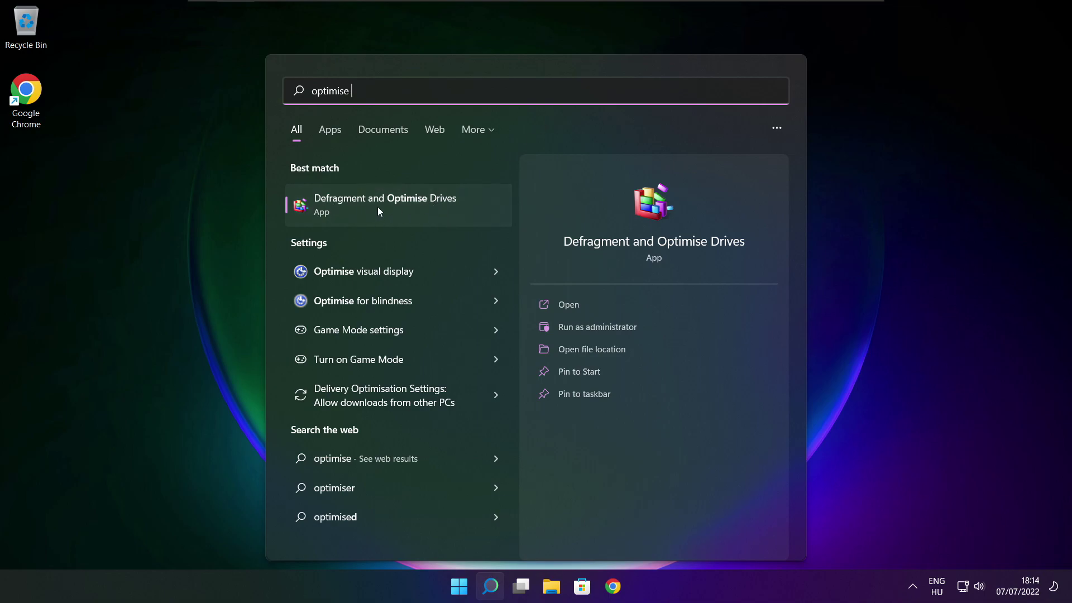
click(410, 205)
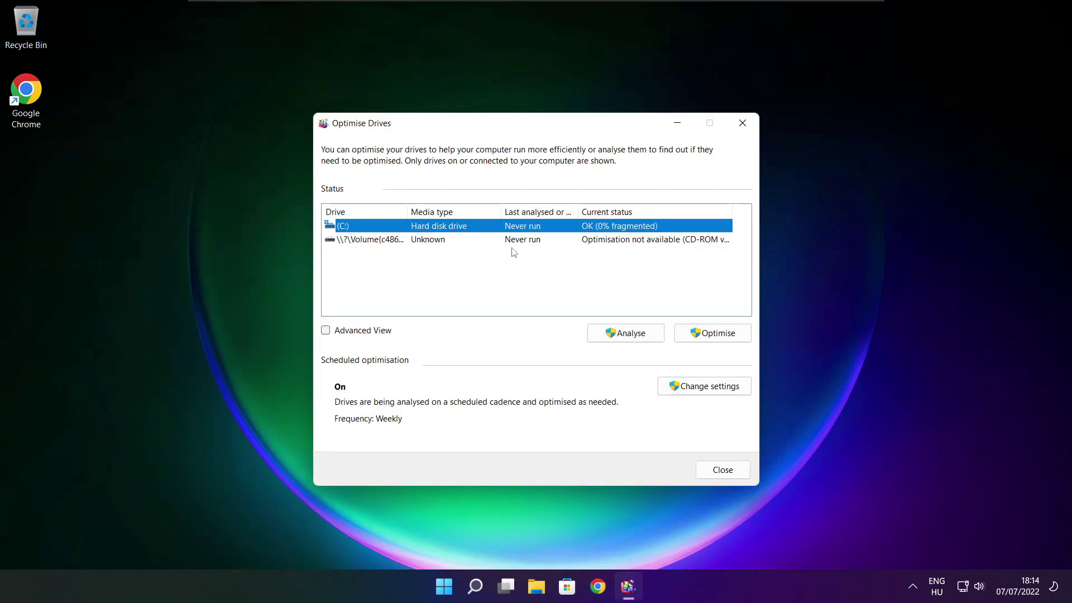
click(617, 333)
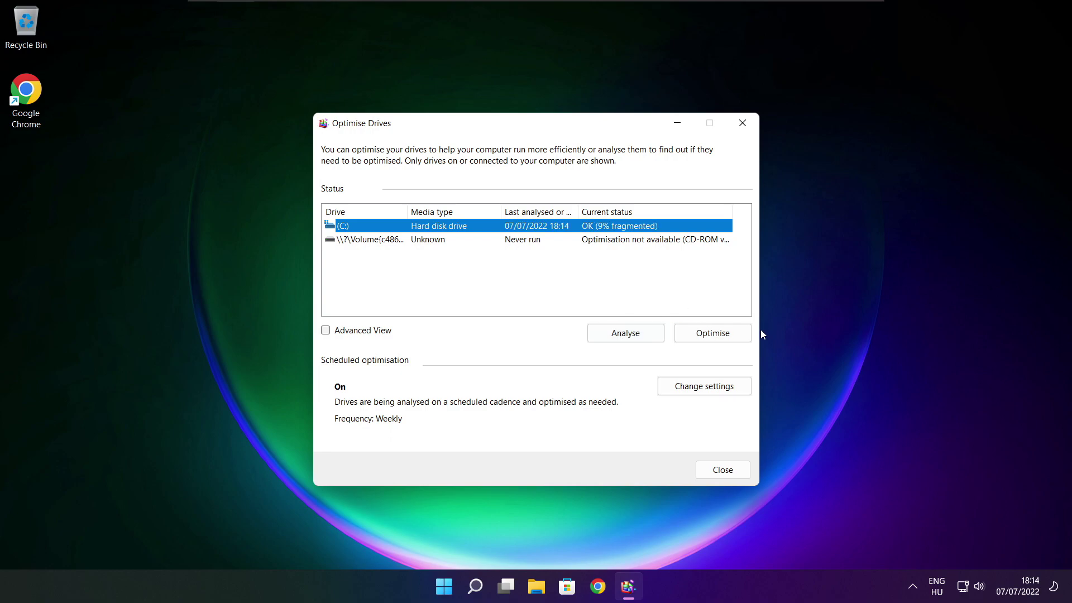
click(718, 338)
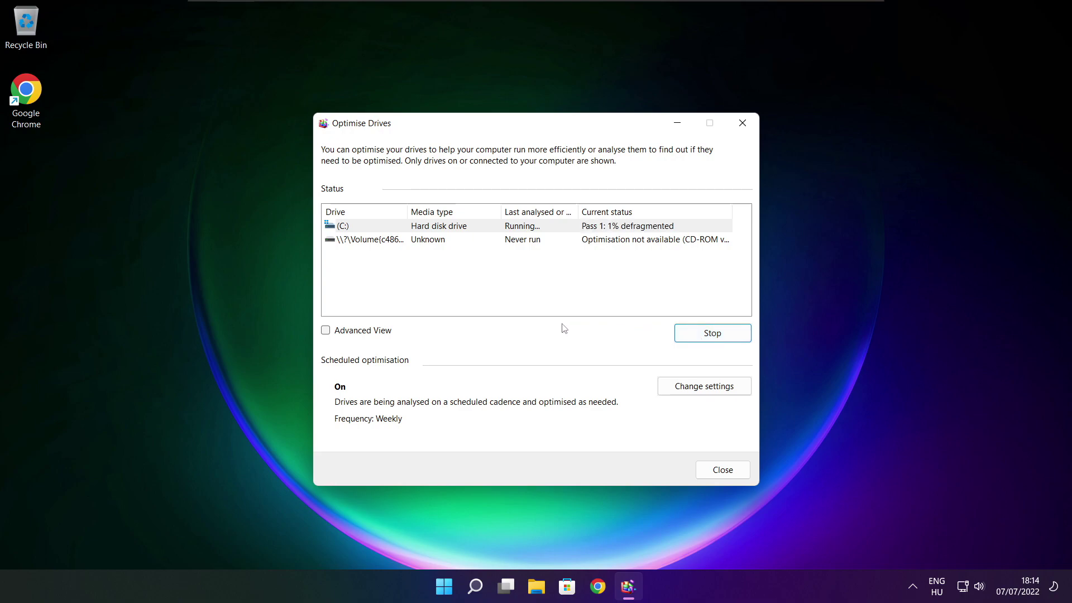
key(alt+F4)
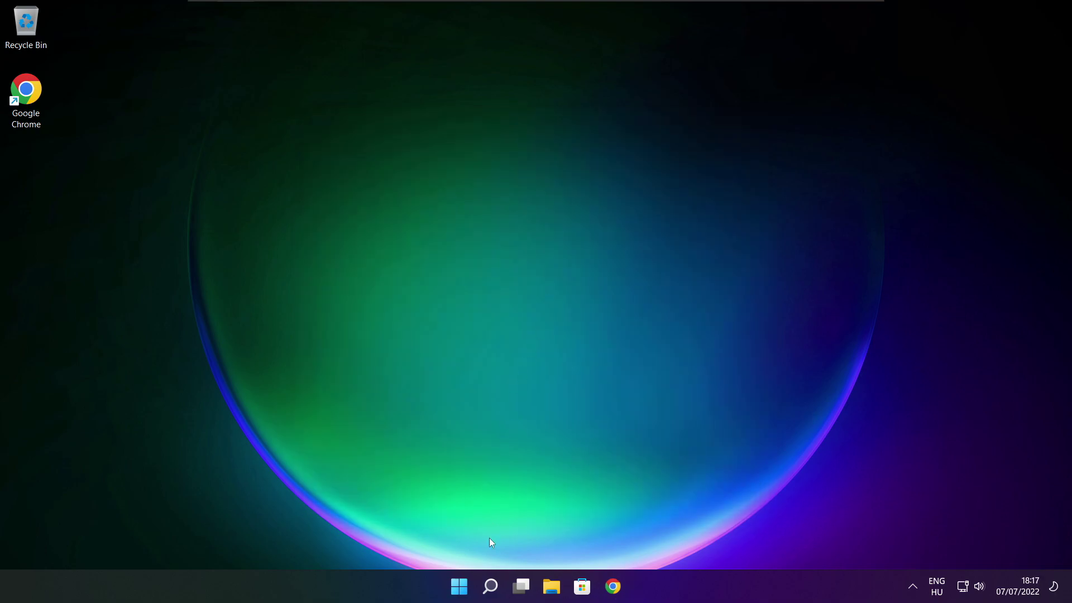
Step: Search 'updates', run a Windows Update check confirming it's up to date, then close Settings
click(491, 586)
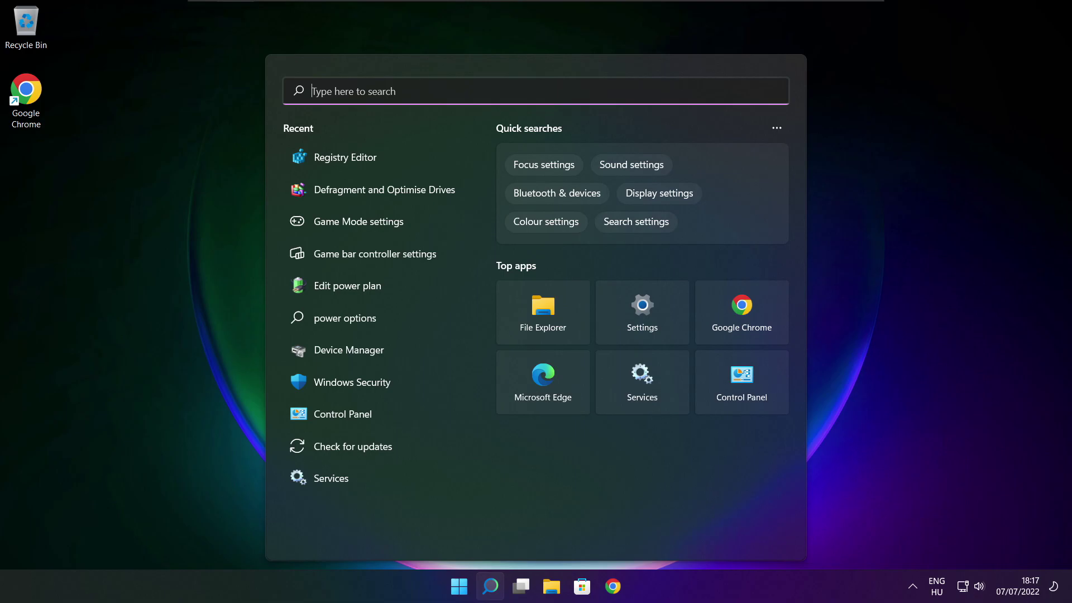
text(updates)
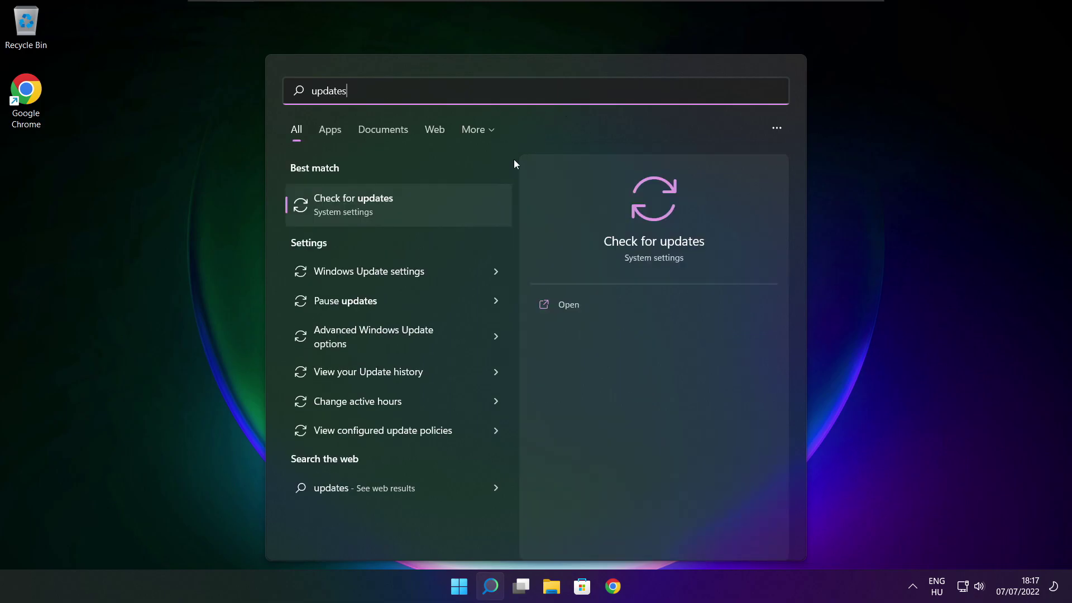
click(390, 211)
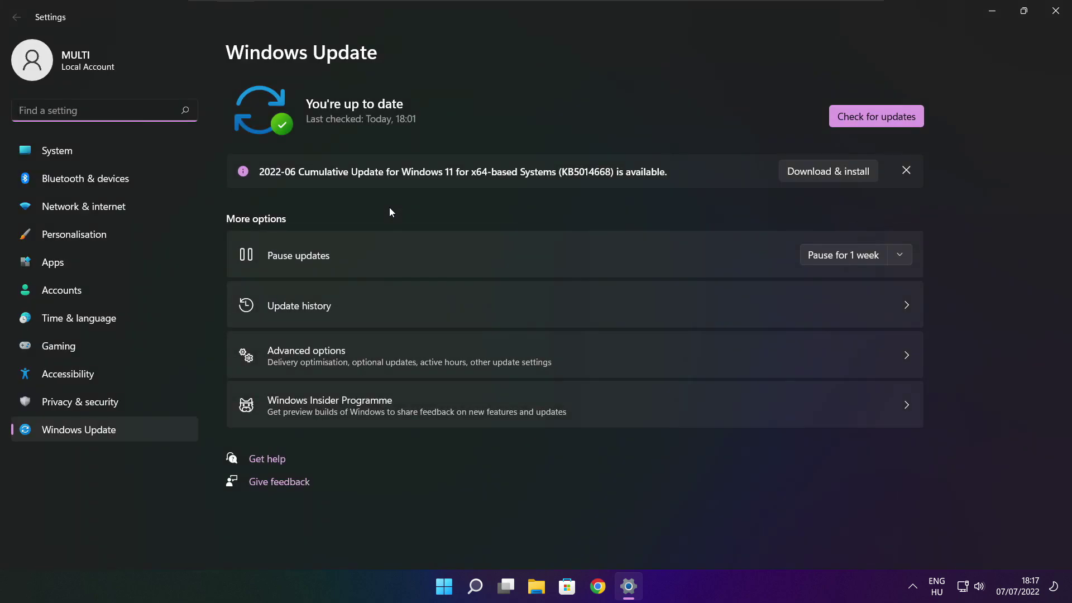
click(876, 117)
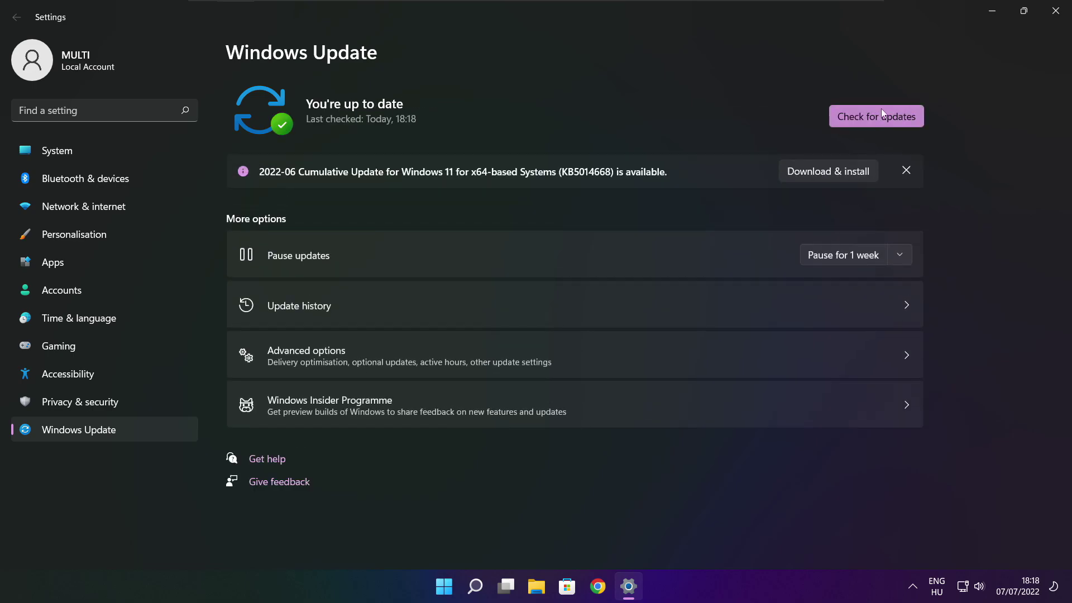
click(1054, 12)
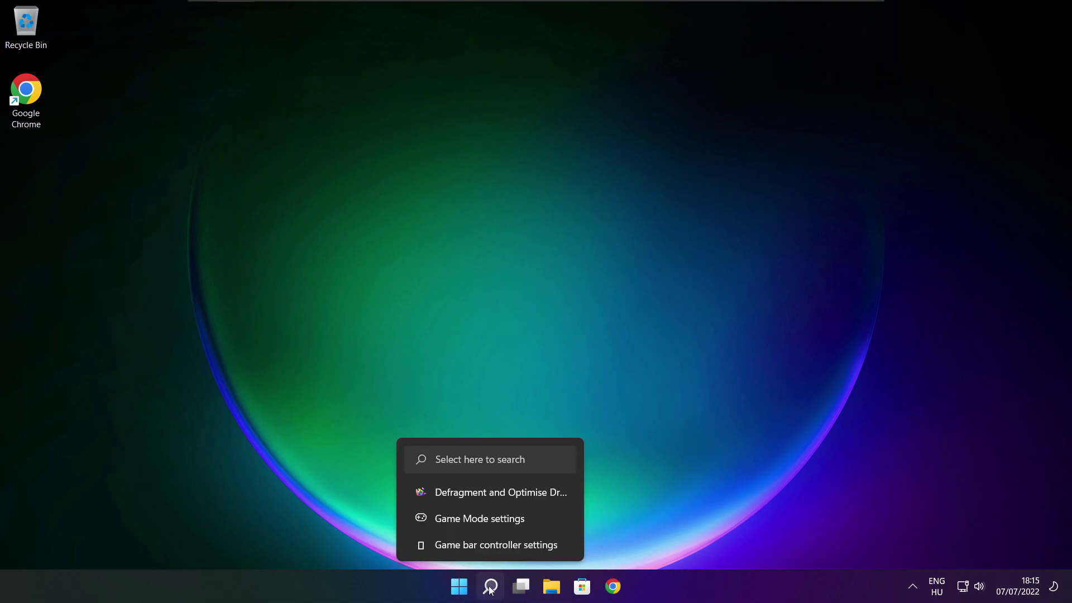
Step: Launch Registry Editor via 'regedit' and navigate to HKEY_CURRENT_USER\System\GameConfigStore
click(490, 587)
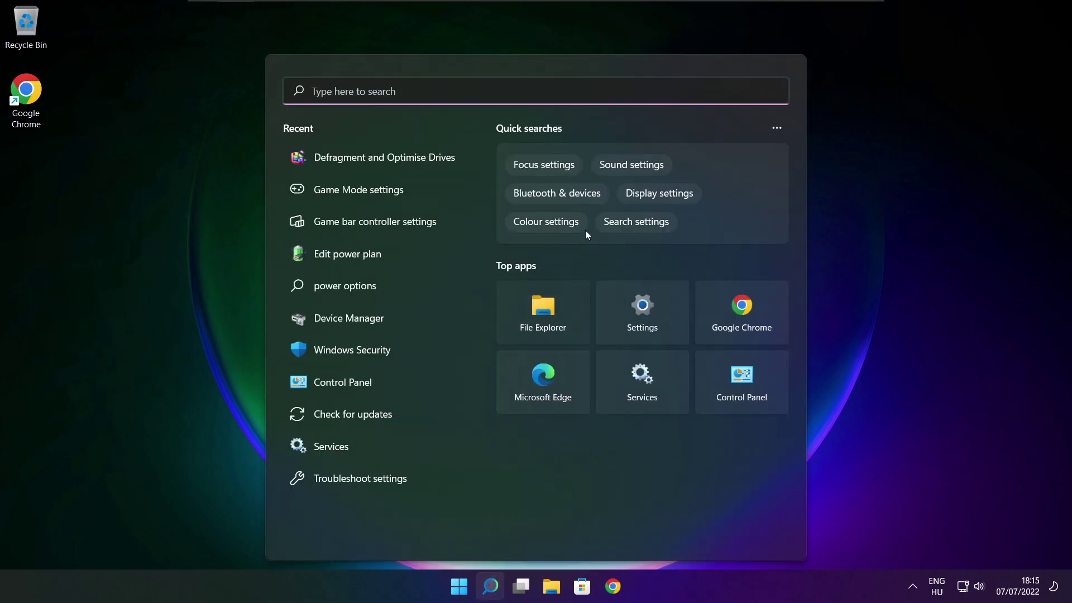
text(regedit)
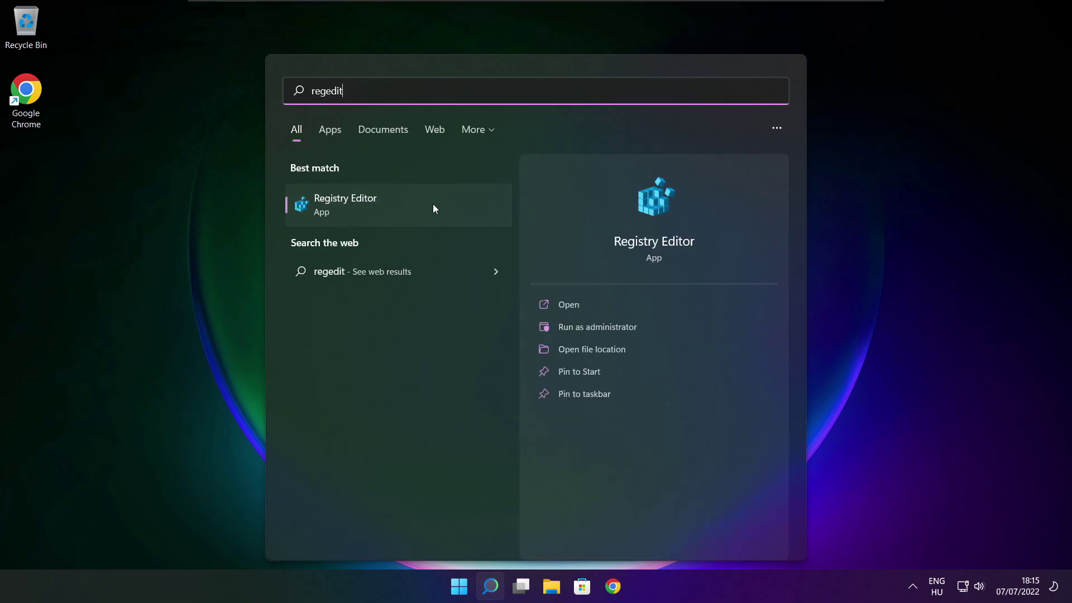
click(408, 205)
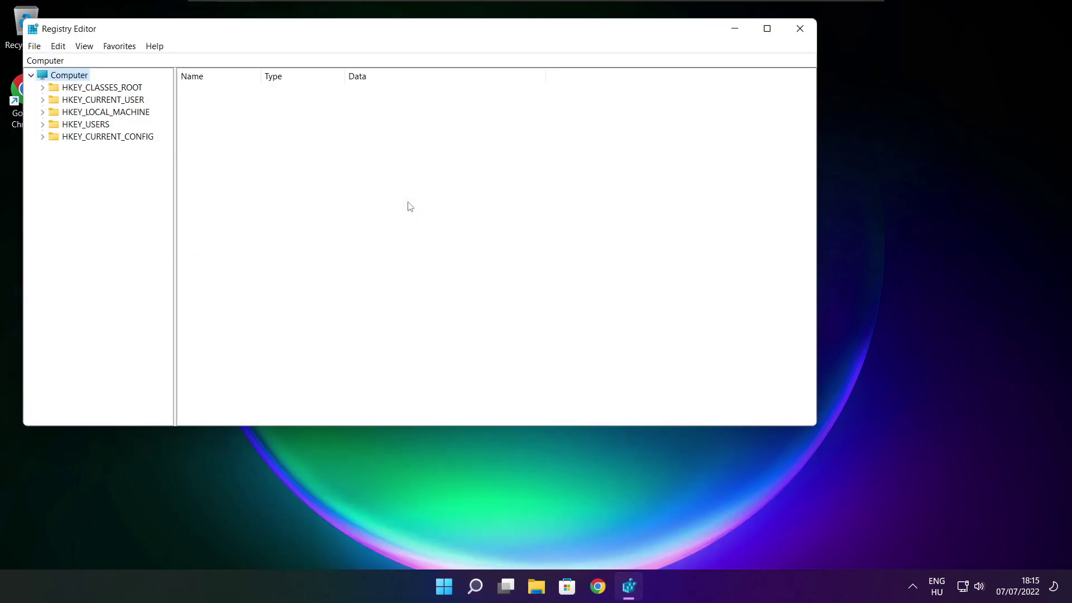
drag(322, 29, 435, 113)
click(159, 182)
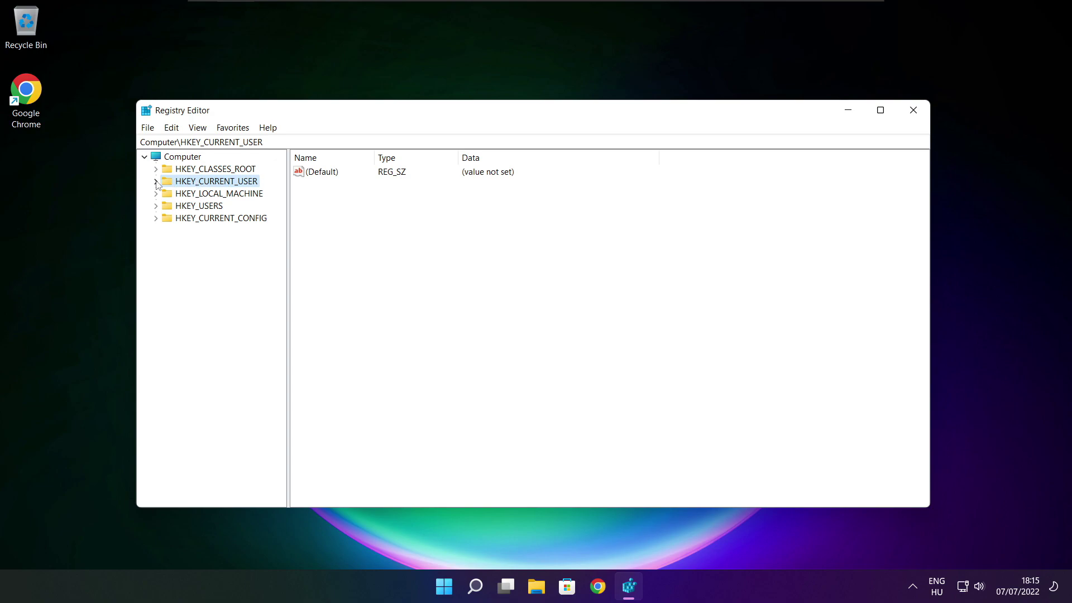
click(156, 182)
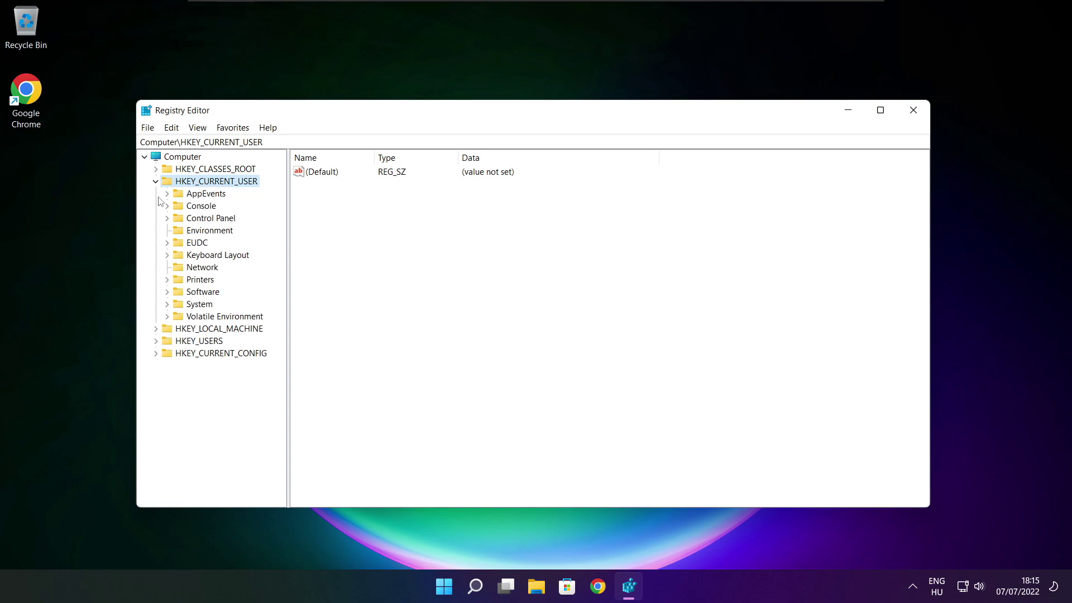
click(179, 307)
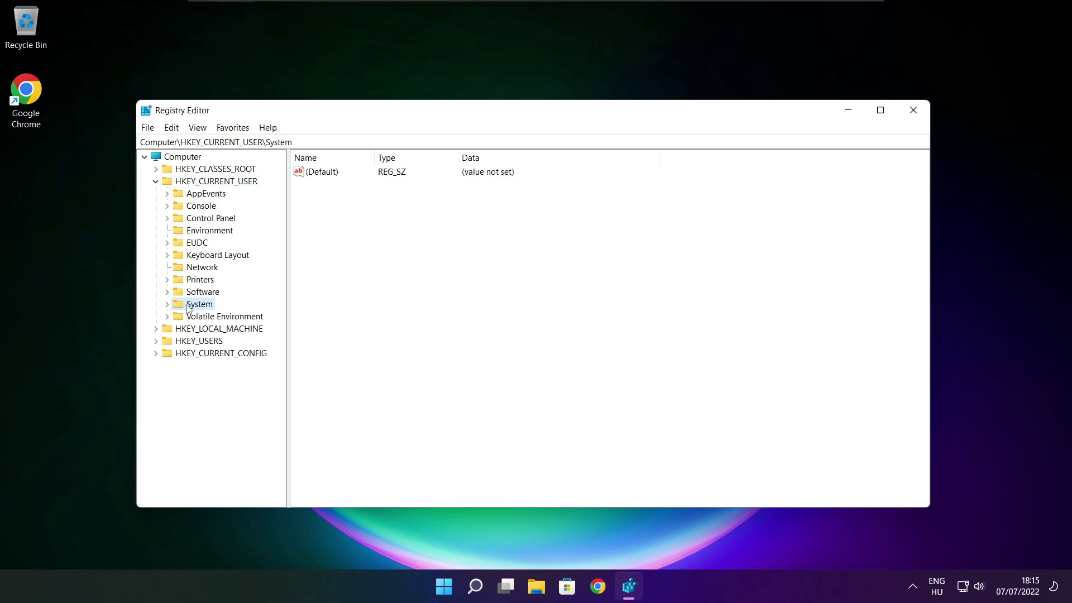
click(168, 305)
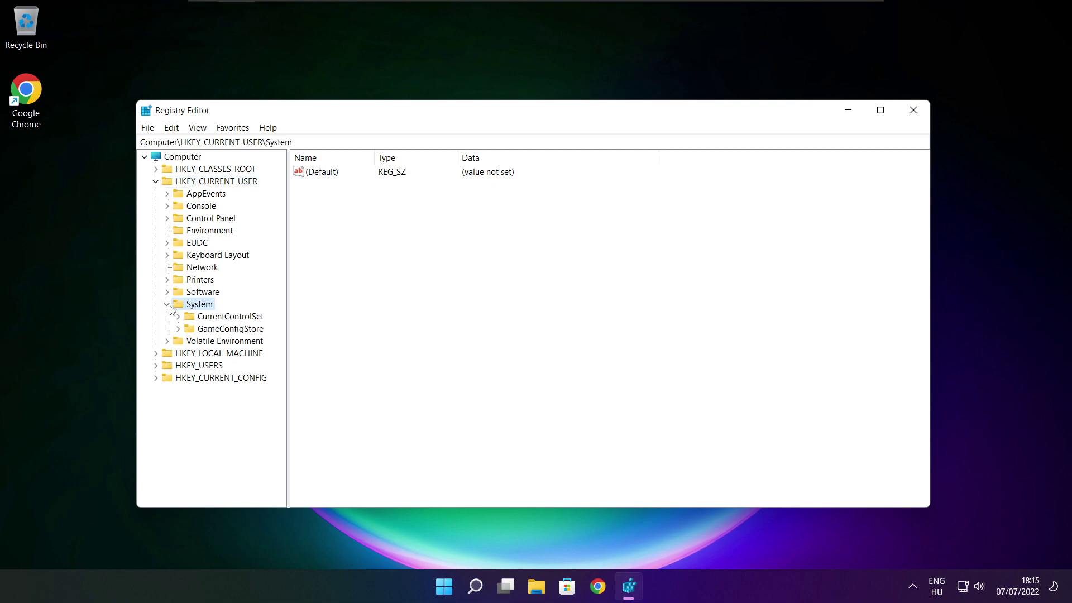
click(200, 333)
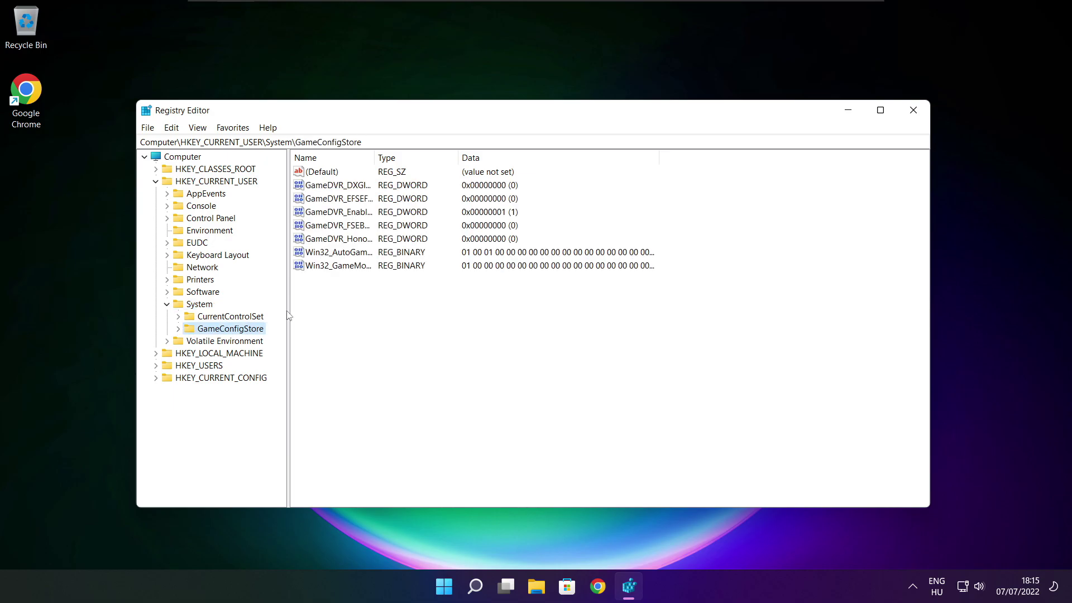
Step: Set GameDVR_Enabled to 0, then collapse HKEY_CURRENT_USER and select HKEY_LOCAL_MACHINE
drag(375, 156, 469, 156)
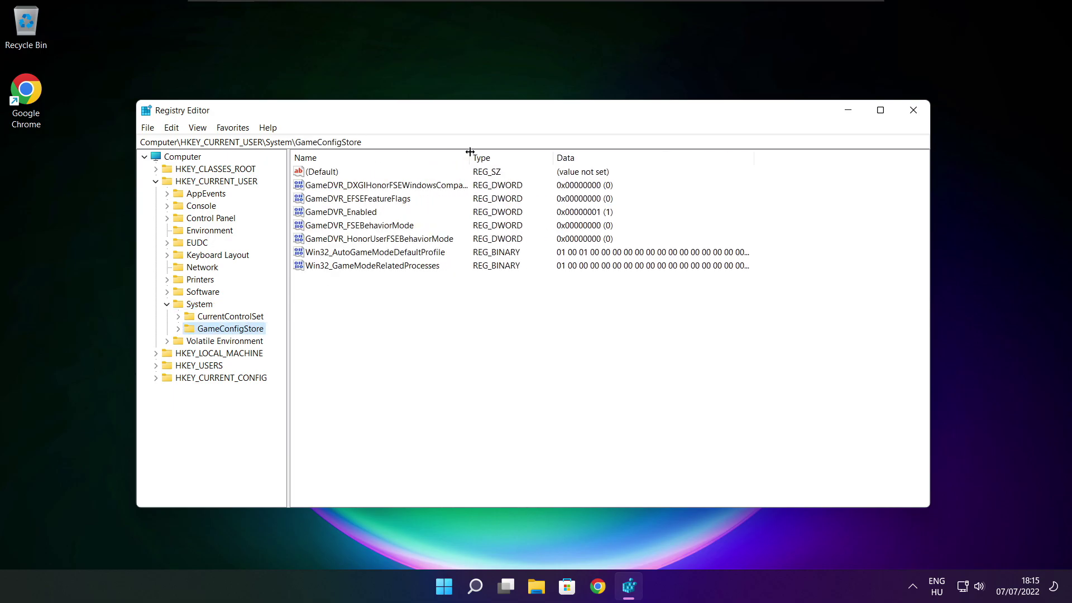
click(324, 213)
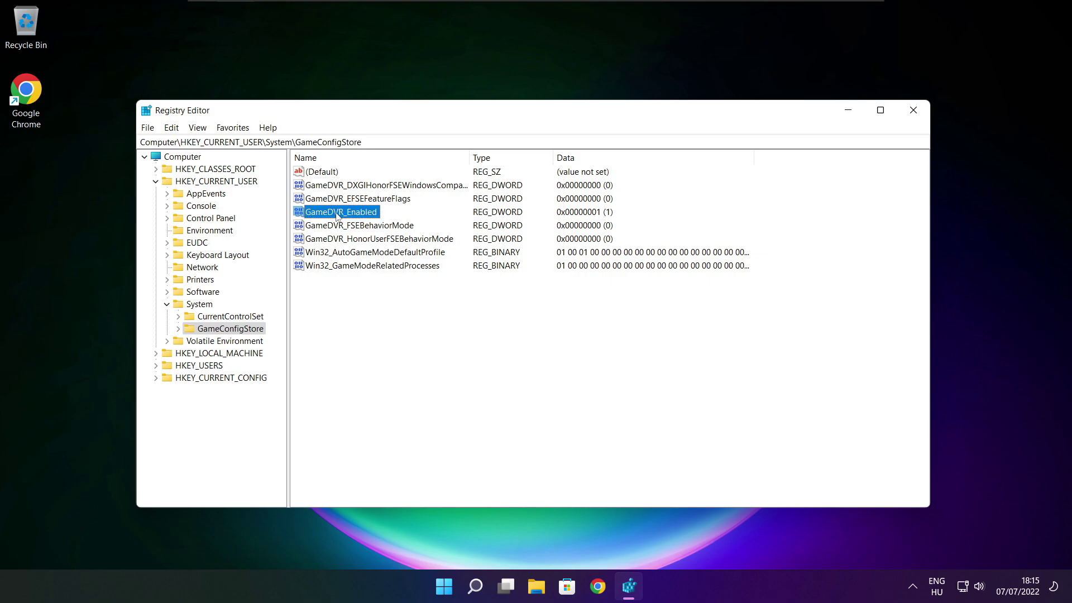
double_click(338, 213)
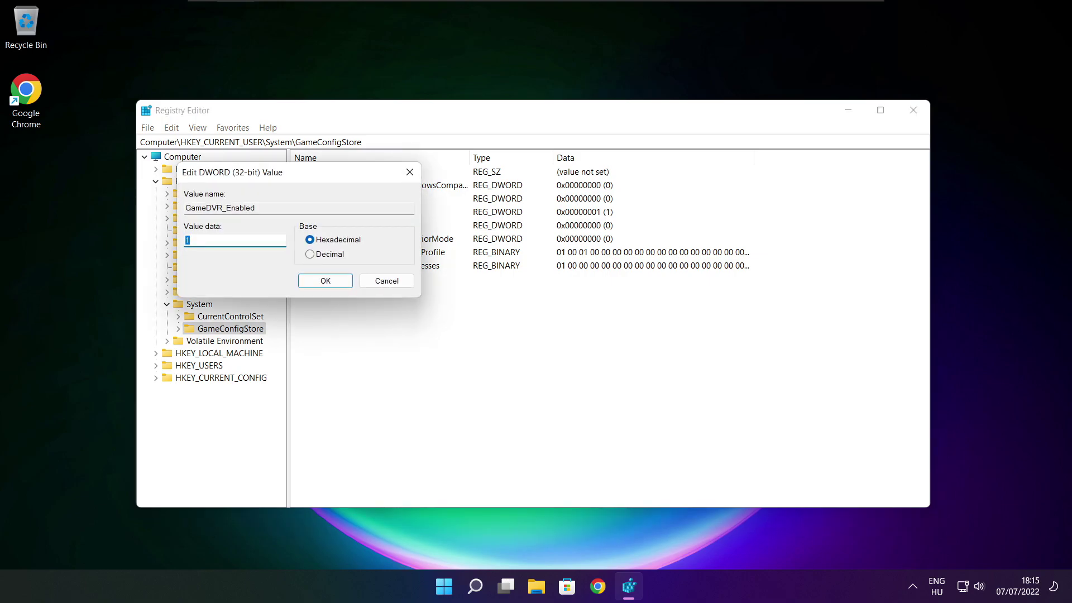
drag(315, 179, 563, 221)
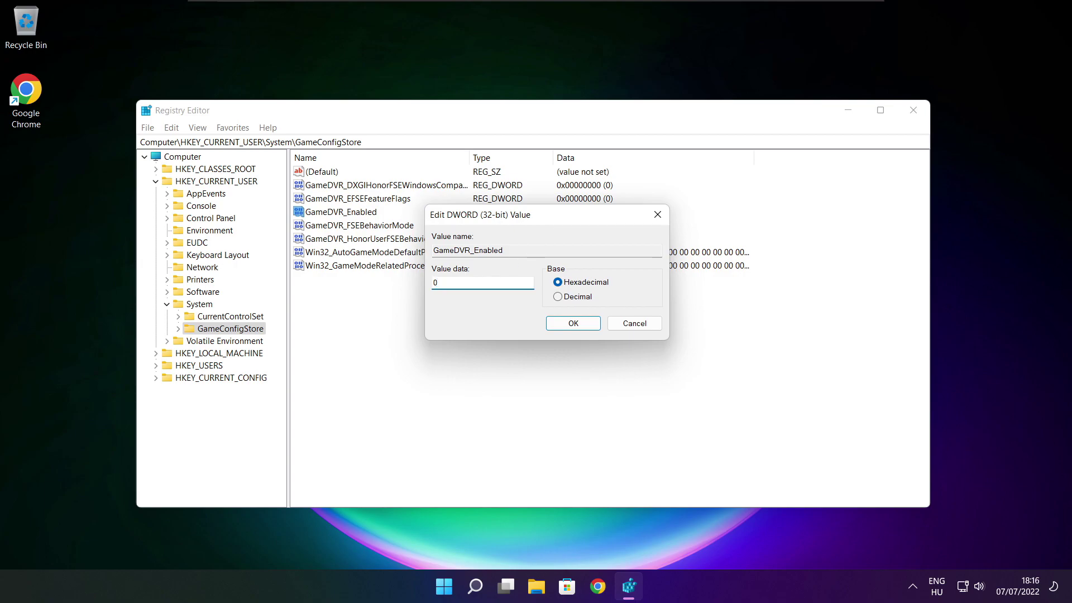
click(574, 325)
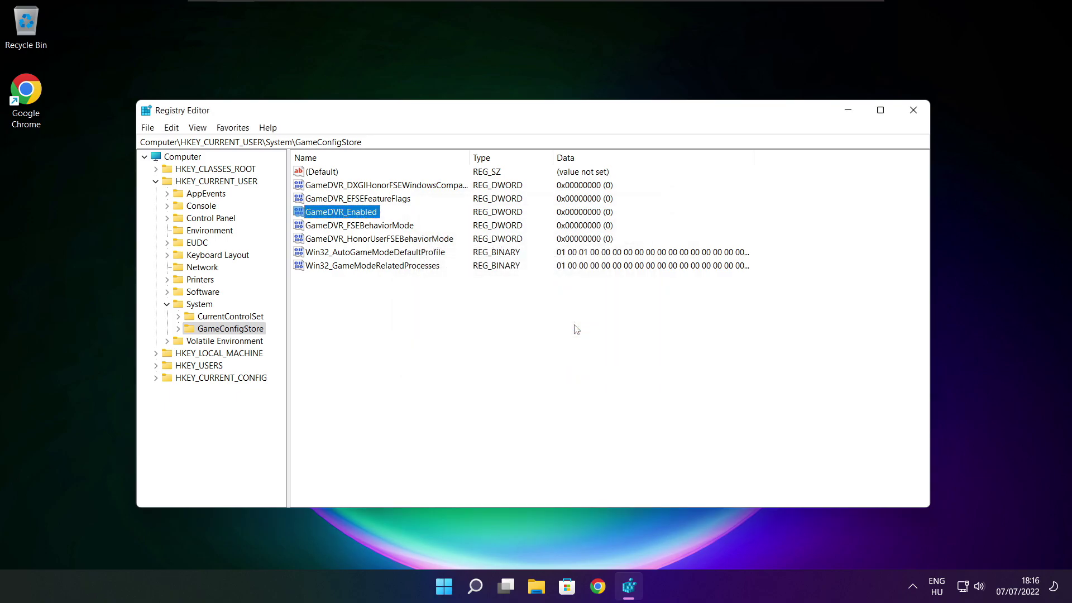
click(156, 182)
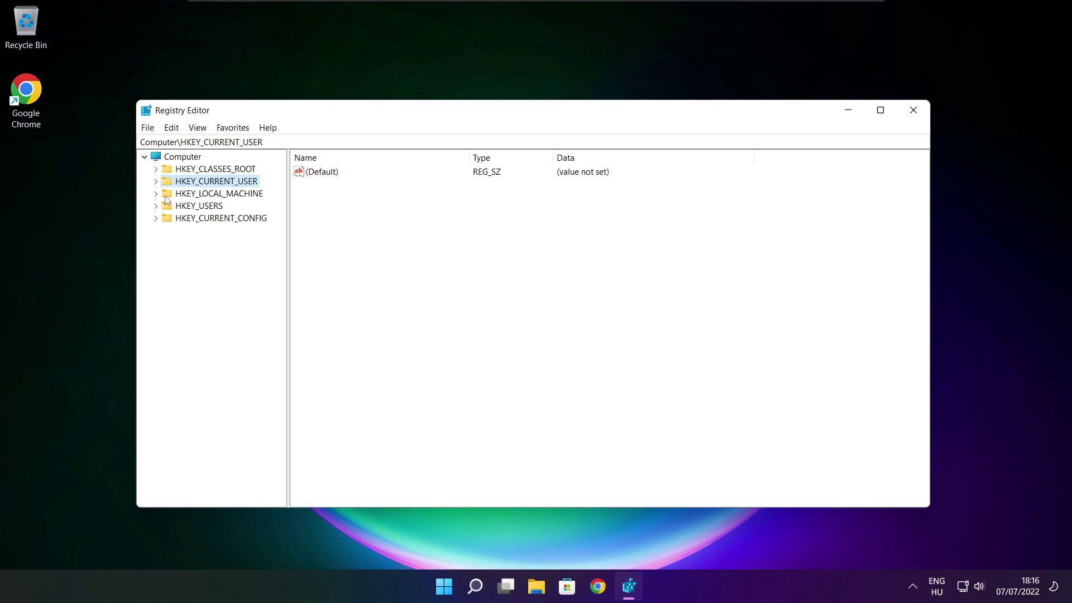
click(163, 195)
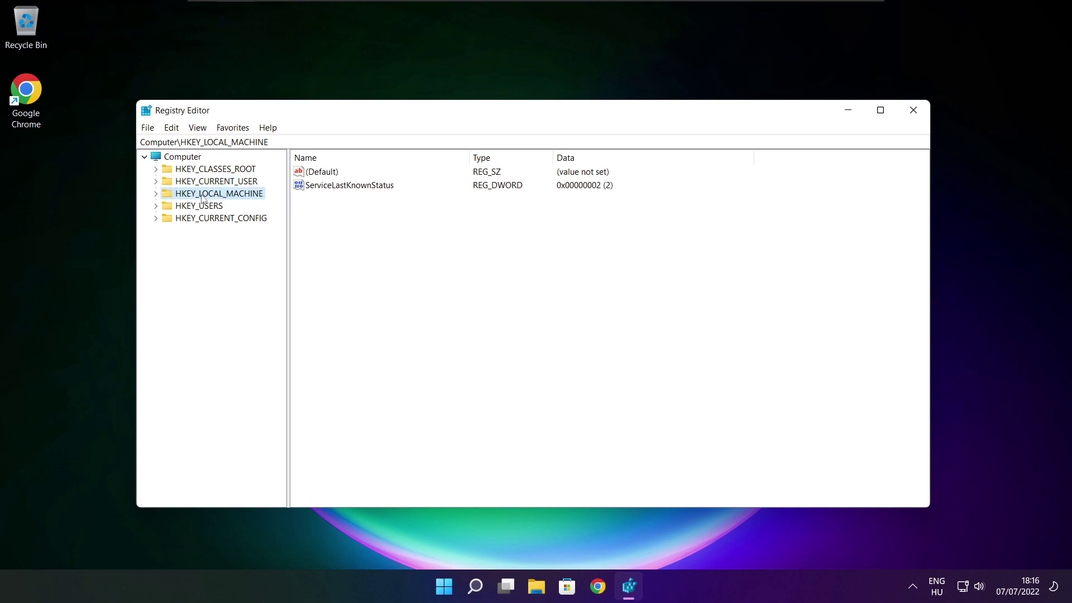
Step: Expand HKEY_LOCAL_MACHINE down through SOFTWARE to the Microsoft key
click(156, 195)
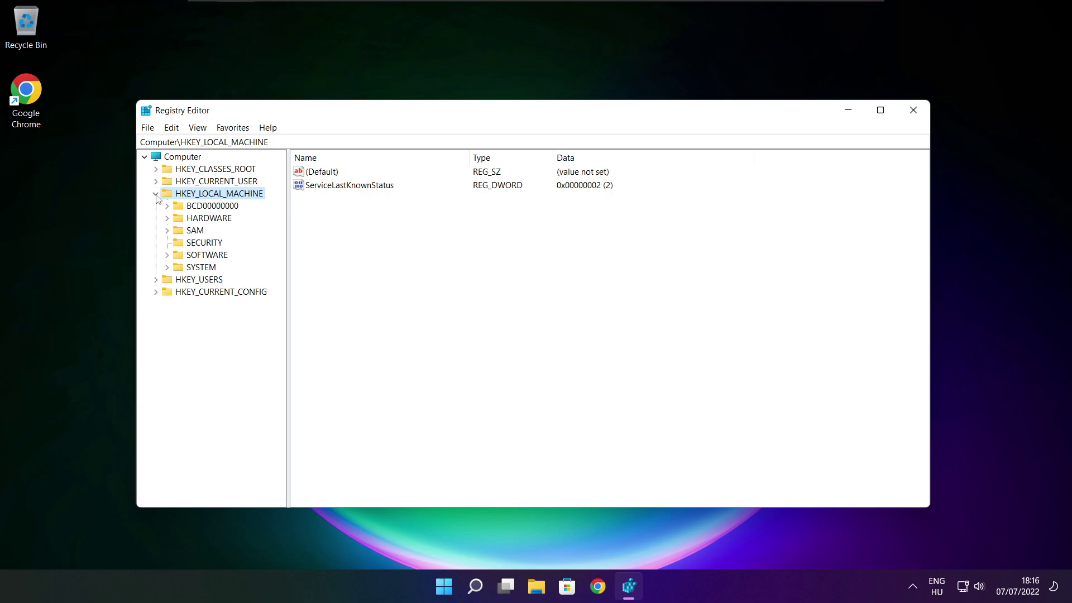
click(194, 256)
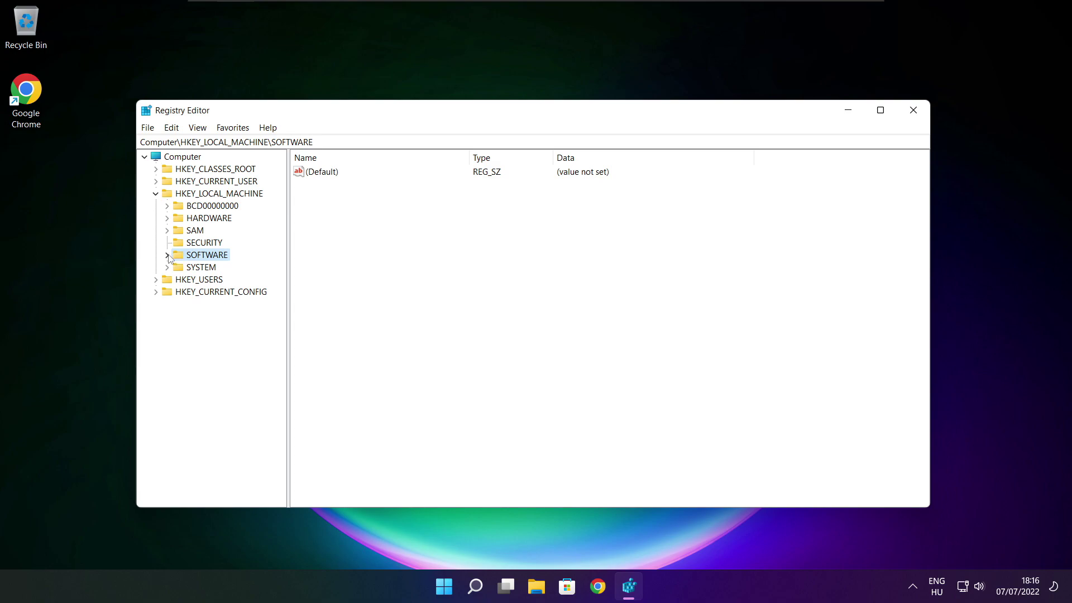
click(167, 255)
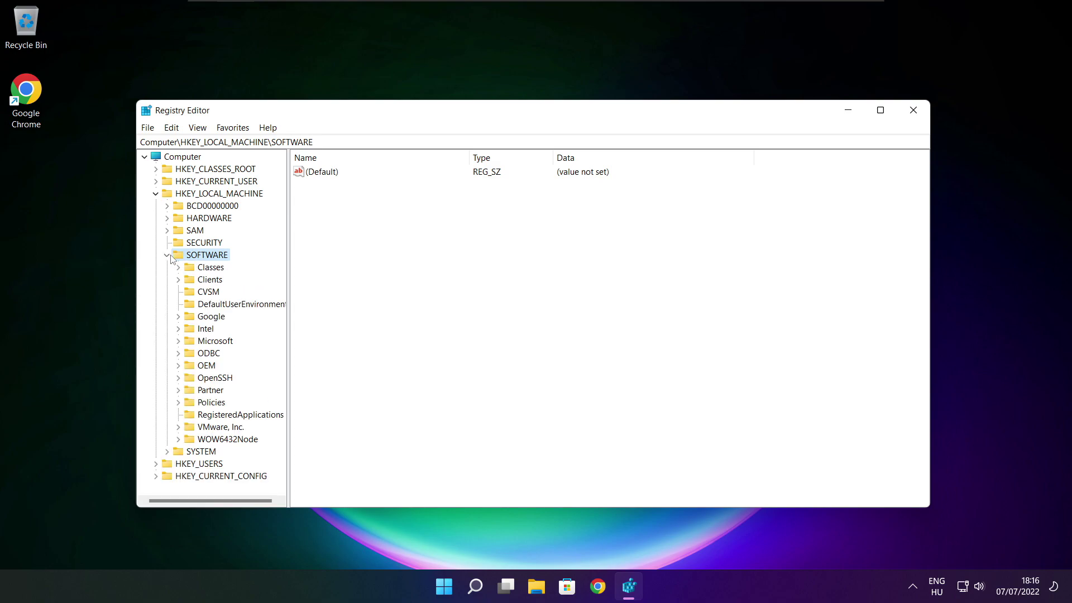
click(208, 343)
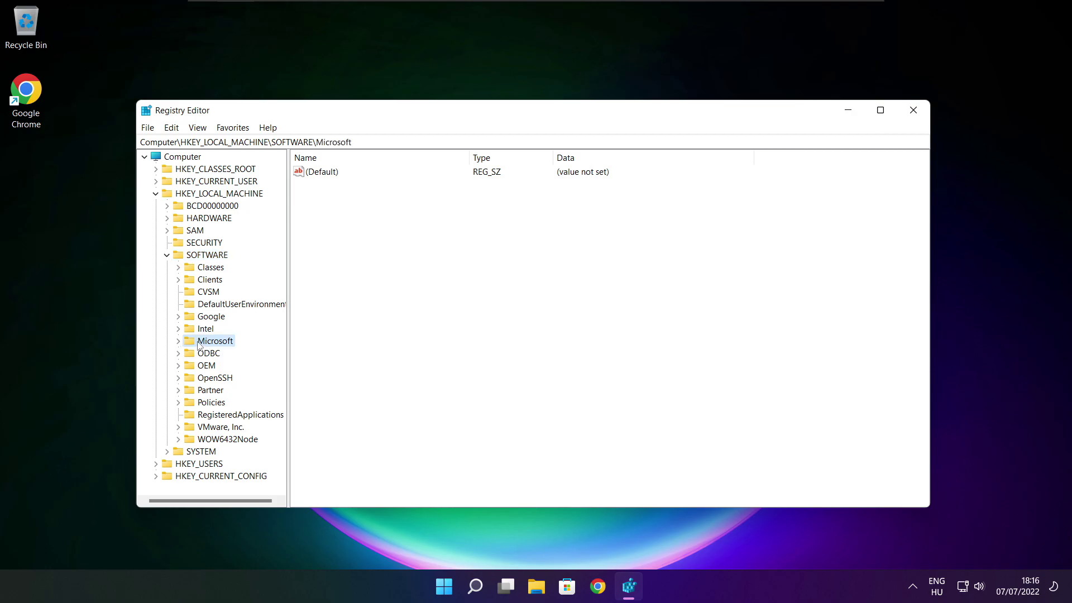
click(179, 343)
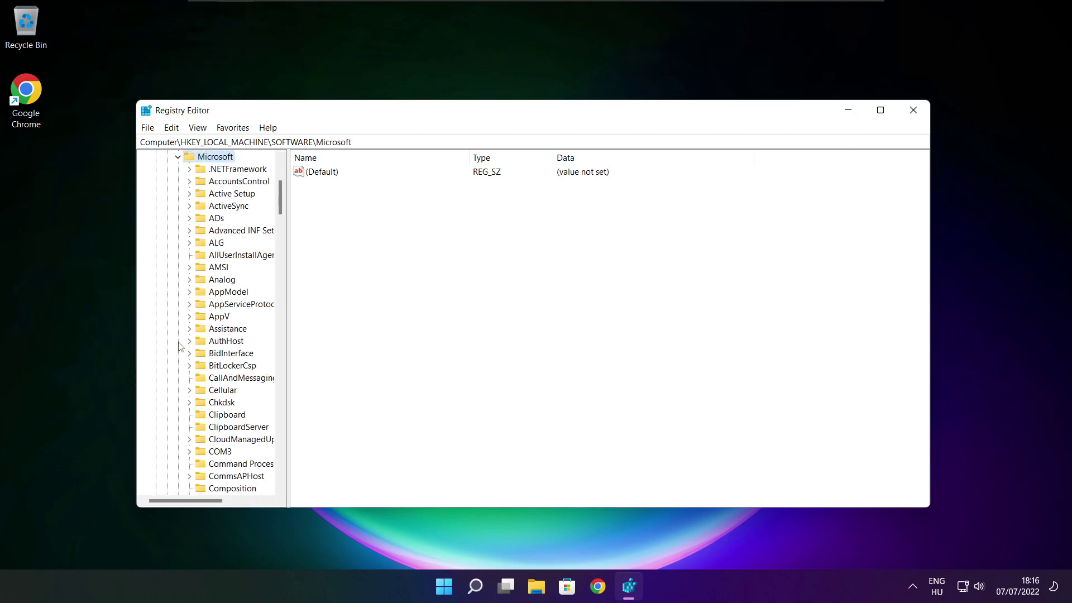
scroll(220, 334, down, 20)
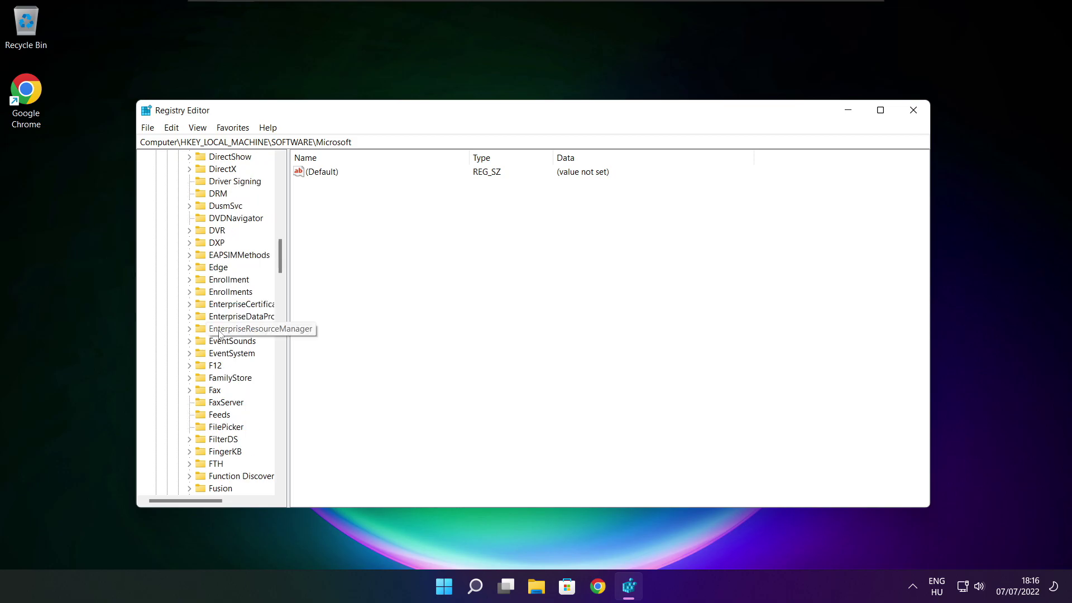
scroll(220, 334, down, 19)
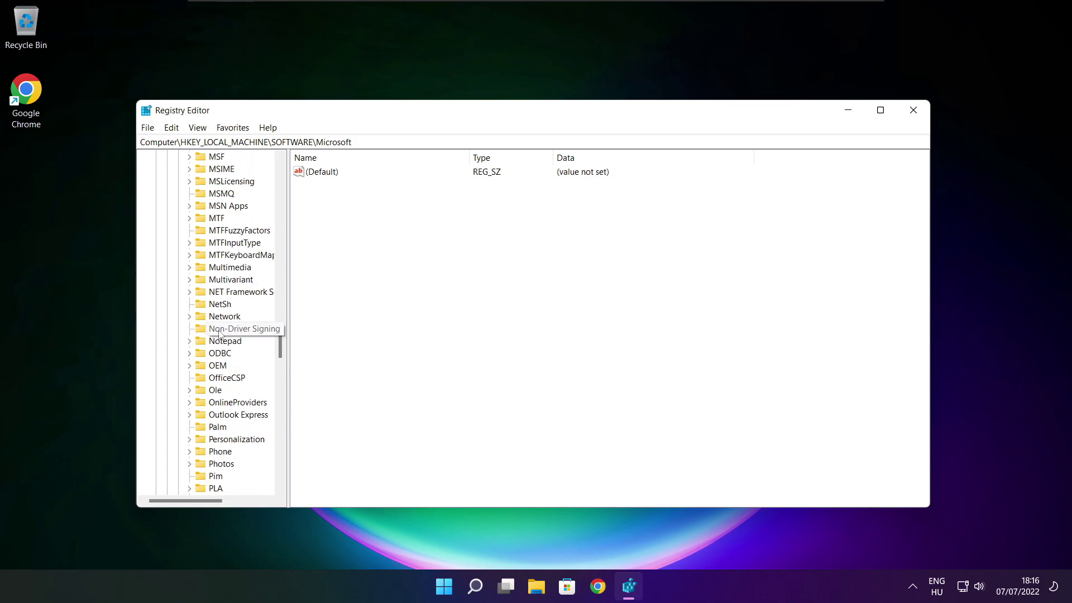
scroll(219, 334, down, 1)
scroll(220, 334, up, 1)
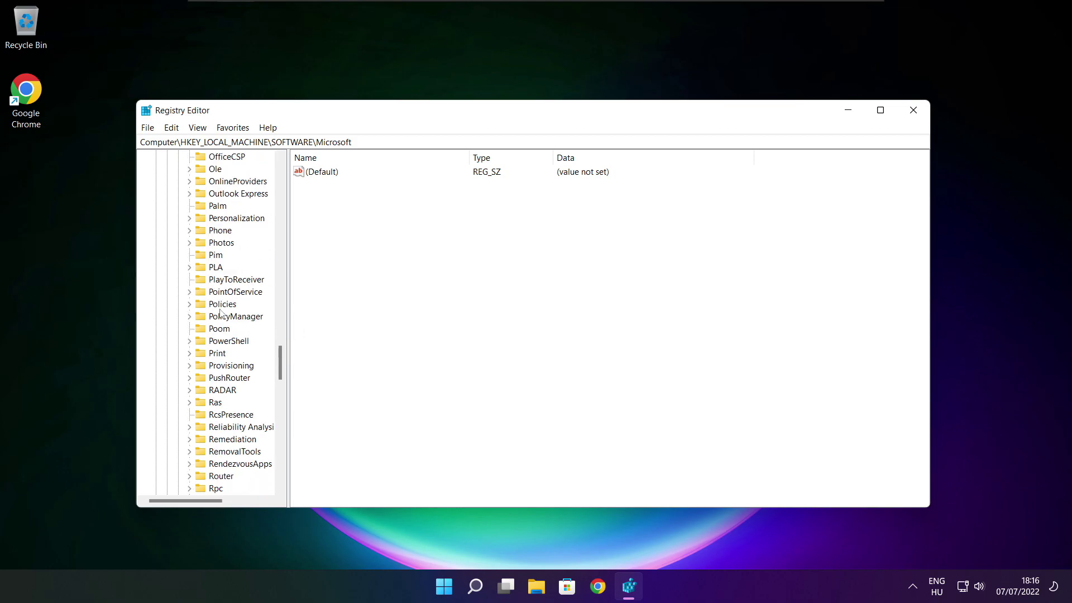
Step: Expand PolicyManager > default > ApplicationManagement and select the AllowGameDVR key
click(220, 319)
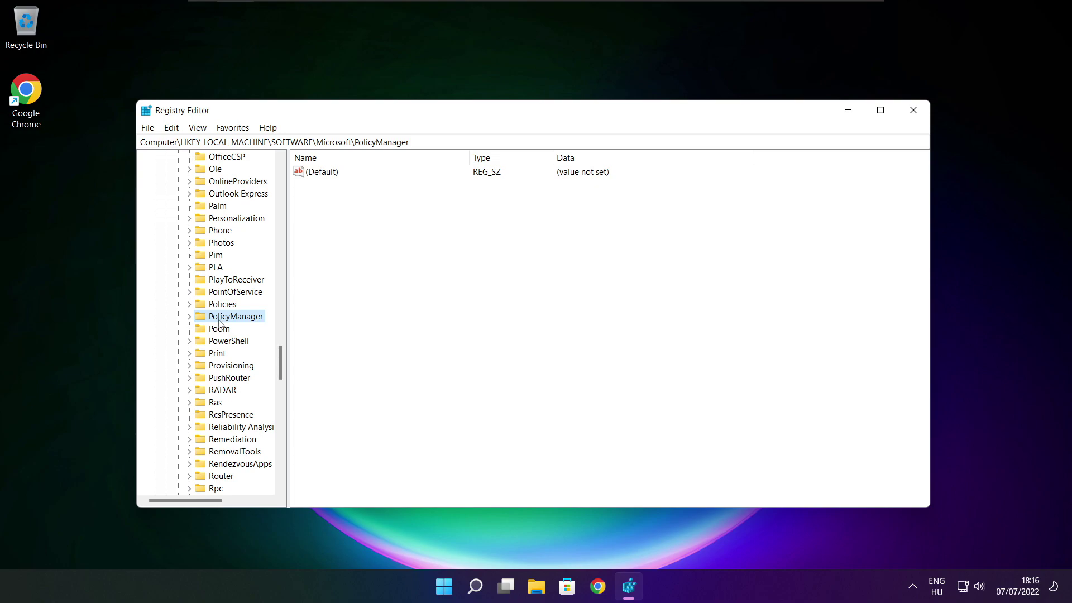
click(190, 317)
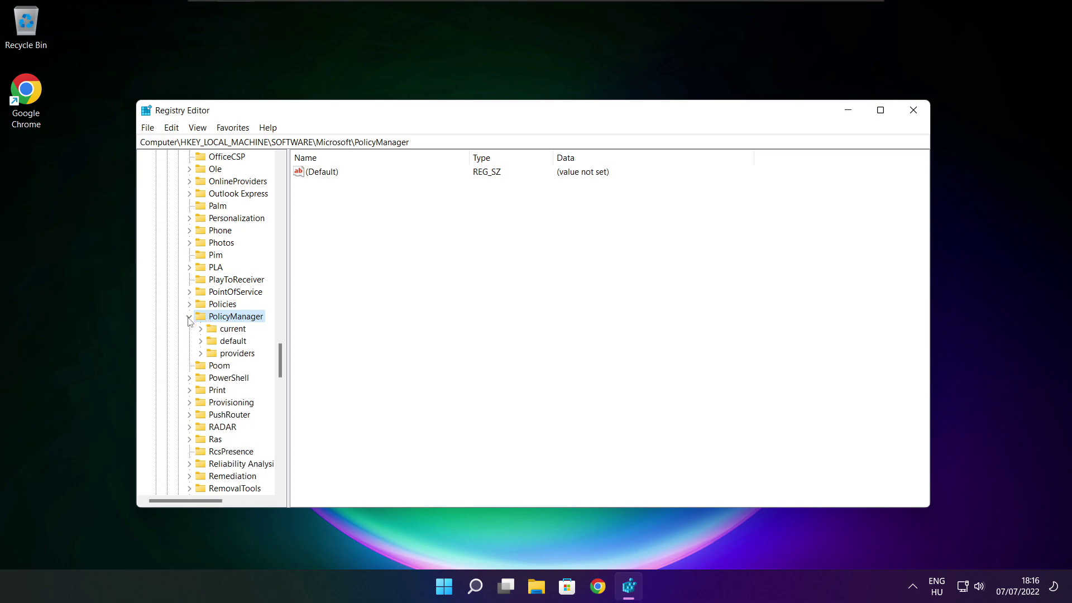
click(233, 343)
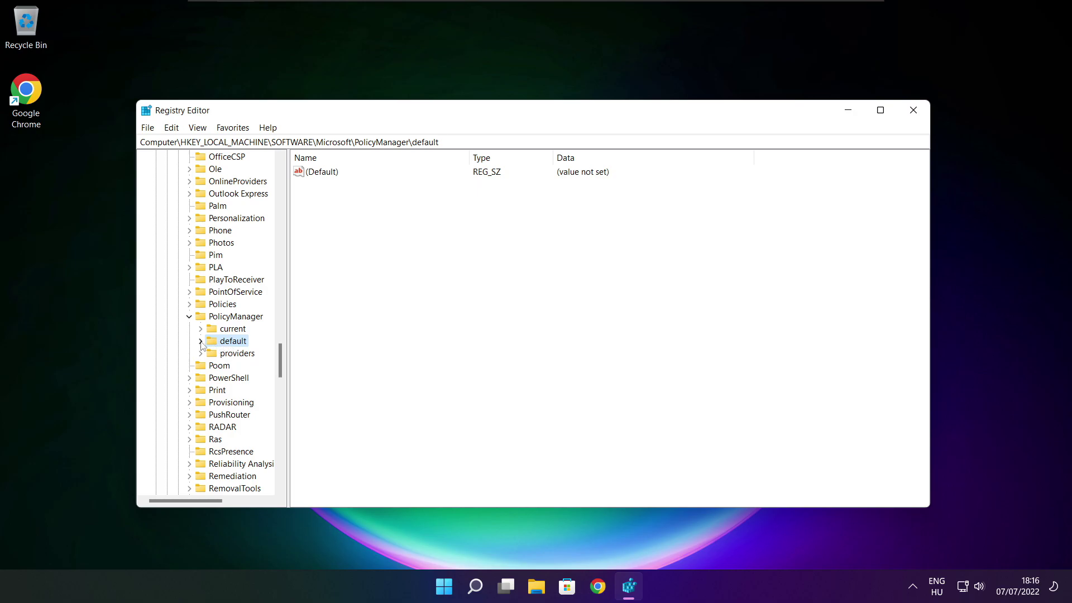
click(200, 341)
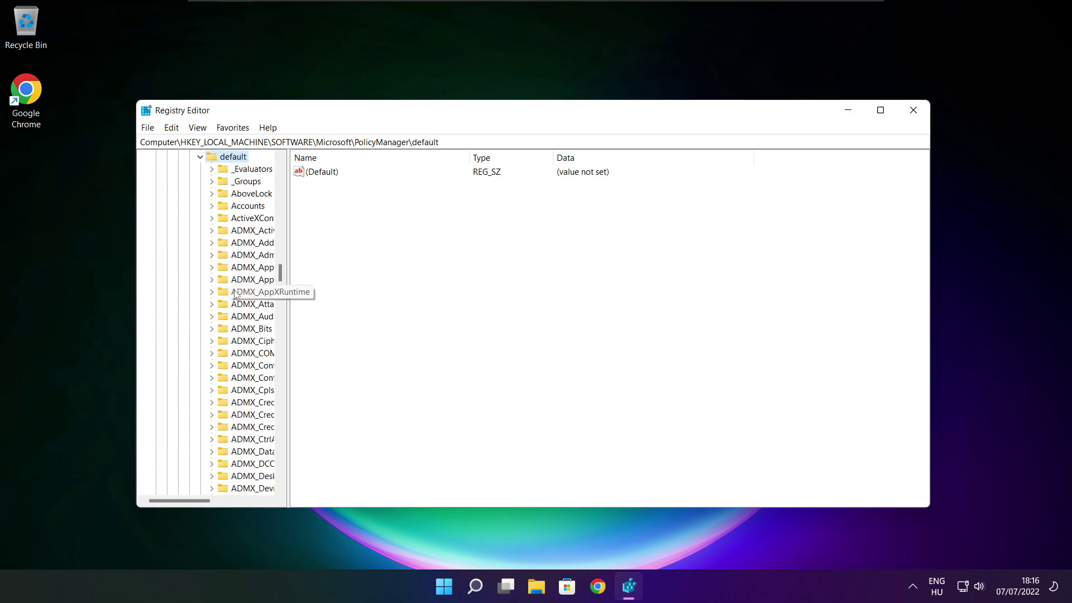
scroll(248, 246, down, 7)
scroll(249, 246, down, 20)
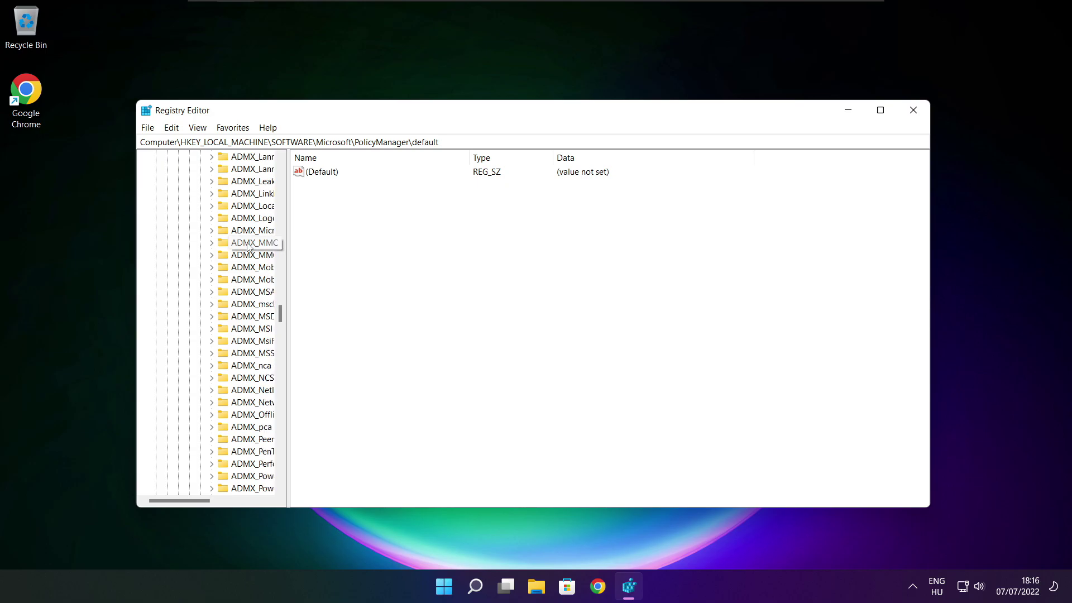
scroll(248, 247, down, 3)
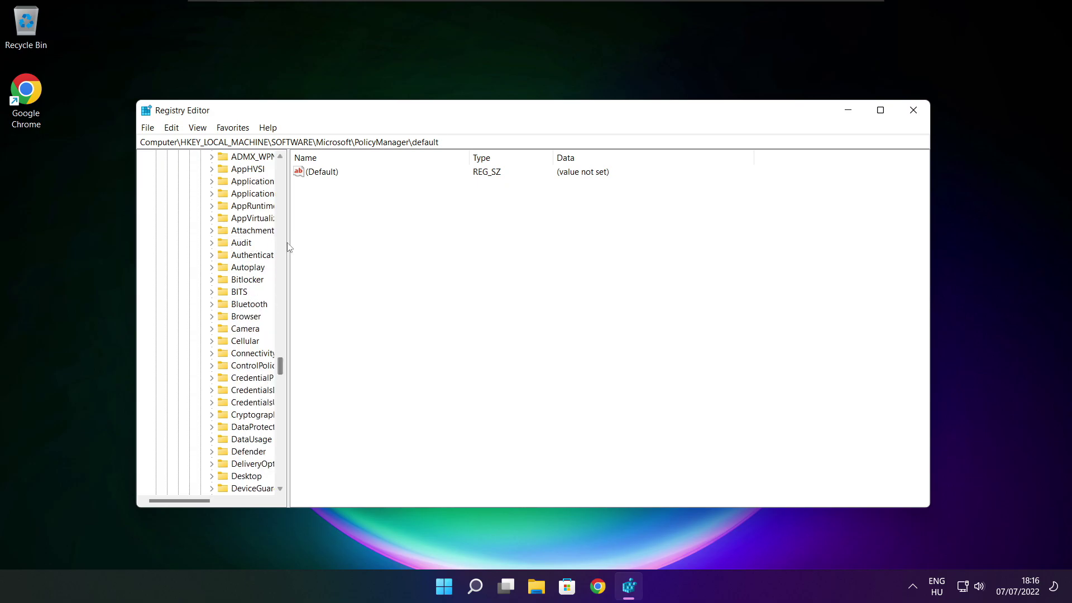
drag(287, 244, 354, 244)
scroll(262, 234, up, 1)
click(254, 230)
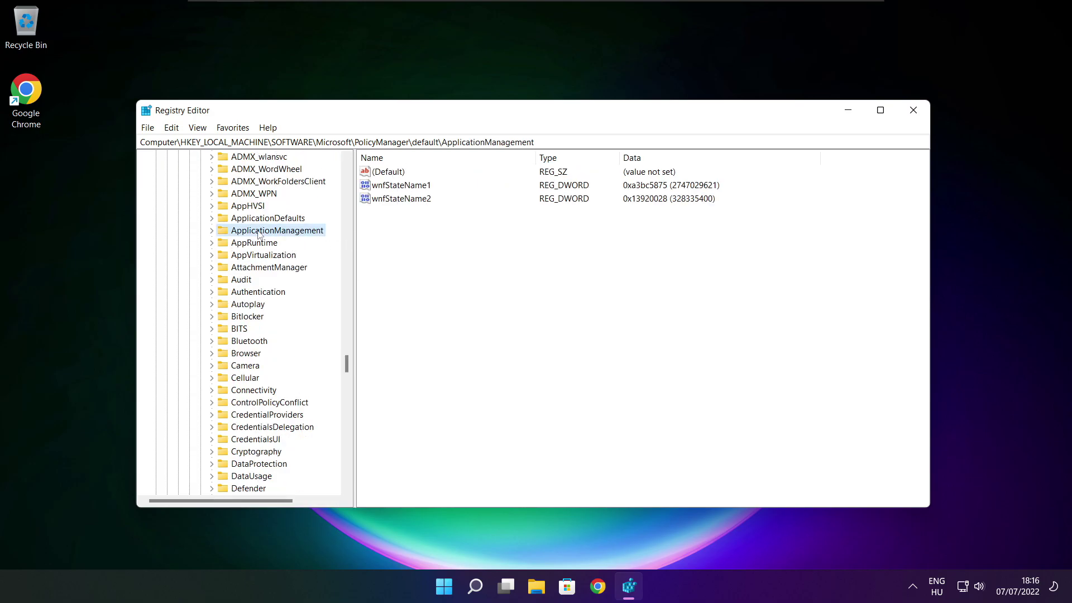
click(212, 230)
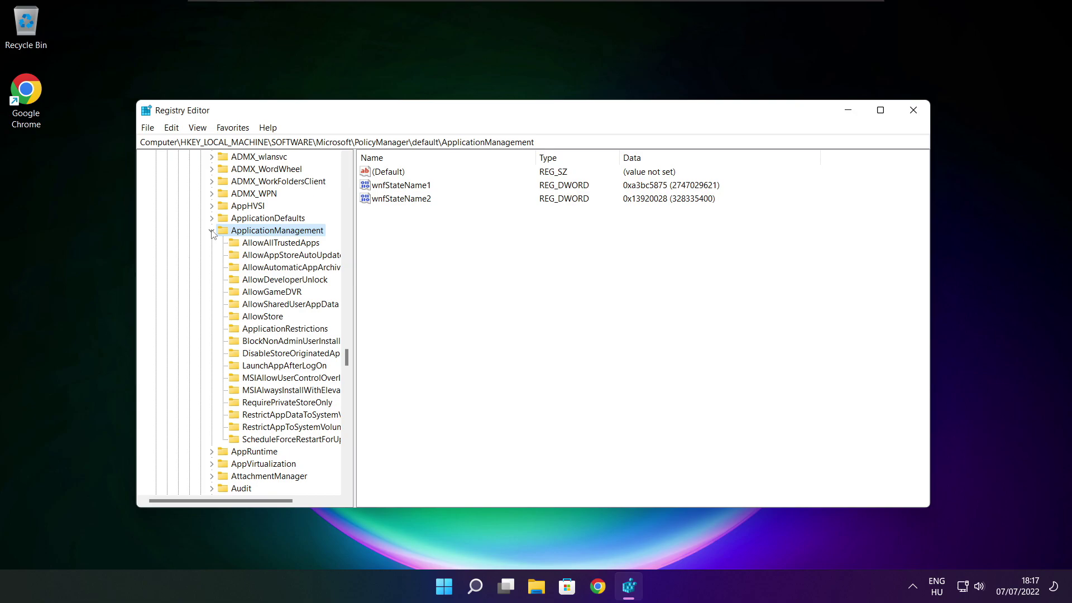
drag(354, 281, 367, 280)
click(276, 292)
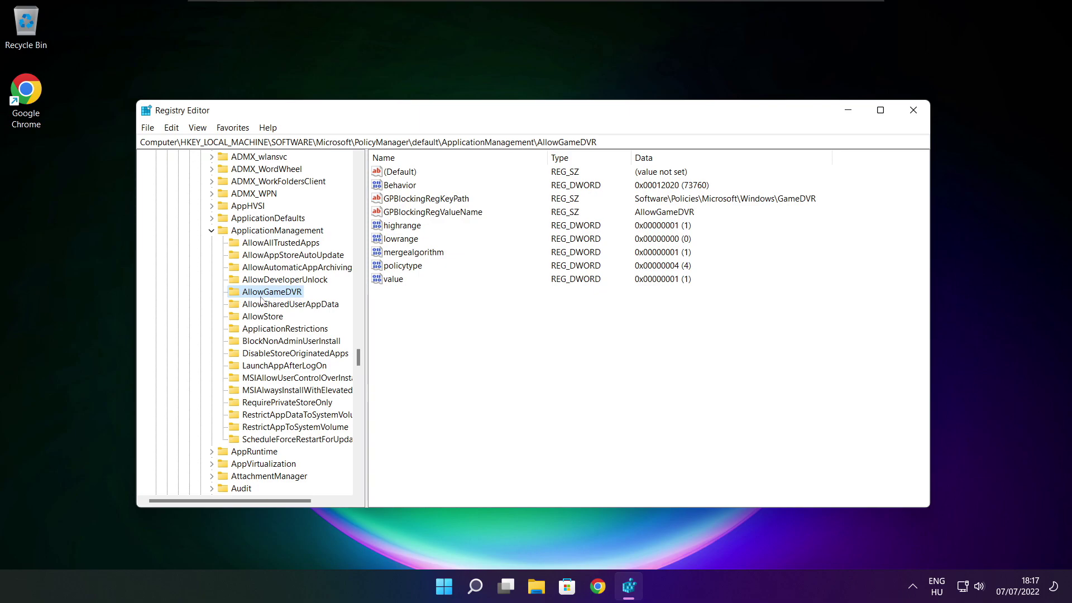
Step: Change the AllowGameDVR 'value' data from 1 to 0 and close Registry Editor
click(395, 279)
double_click(394, 279)
drag(300, 179, 544, 223)
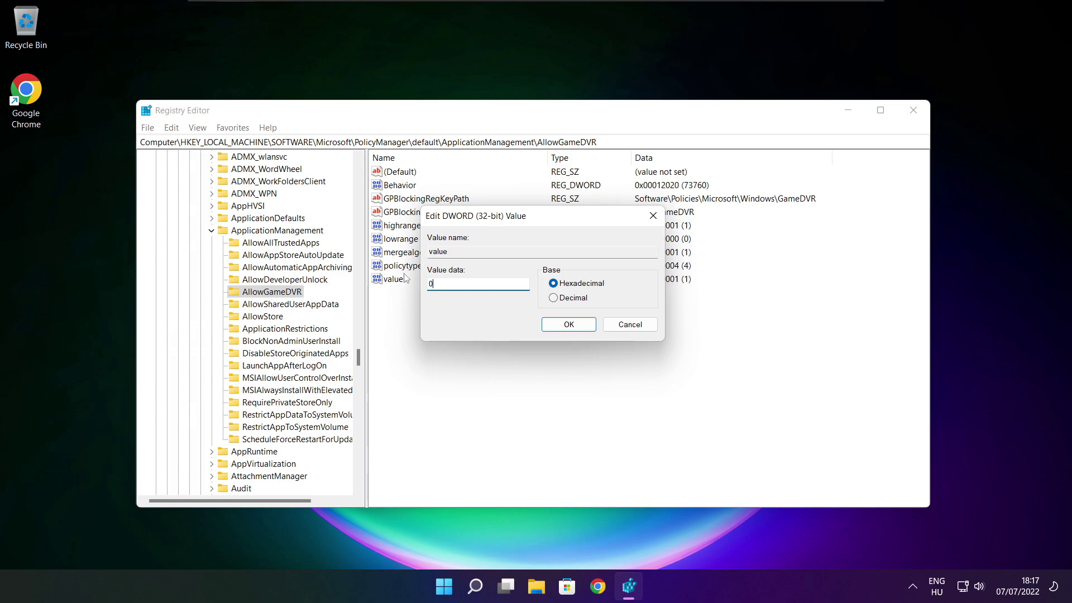
click(568, 327)
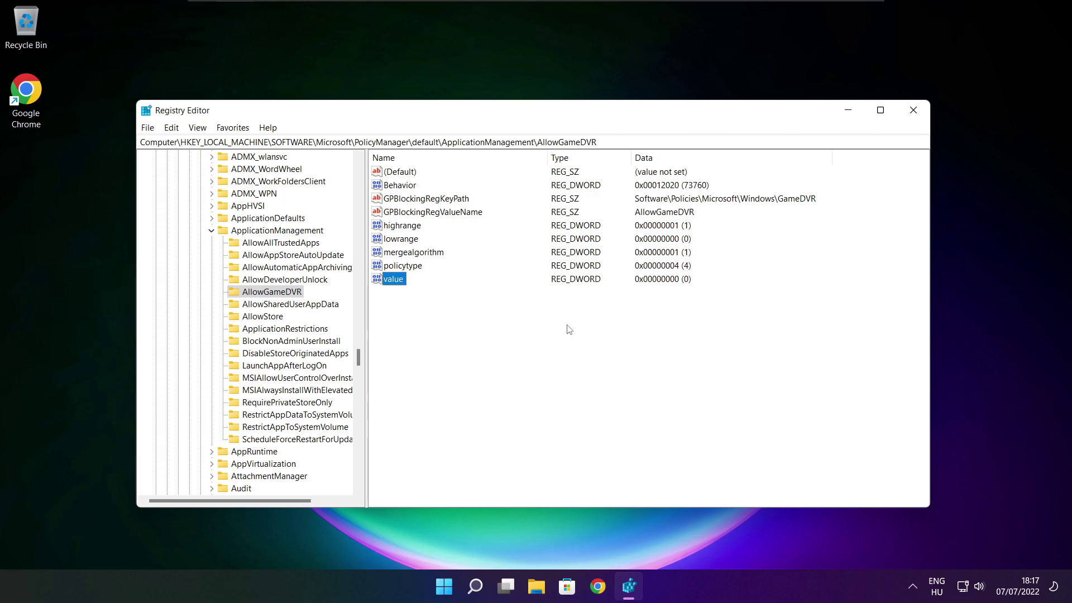
click(915, 115)
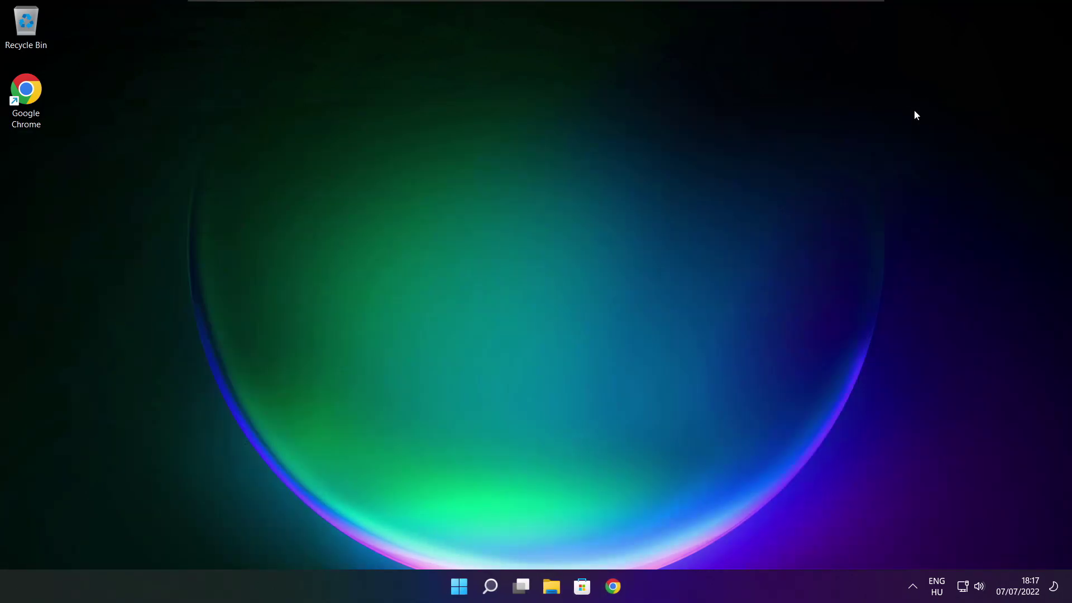
Step: Bring Chrome back to the DirectX download page, leaving the address unchanged
click(612, 585)
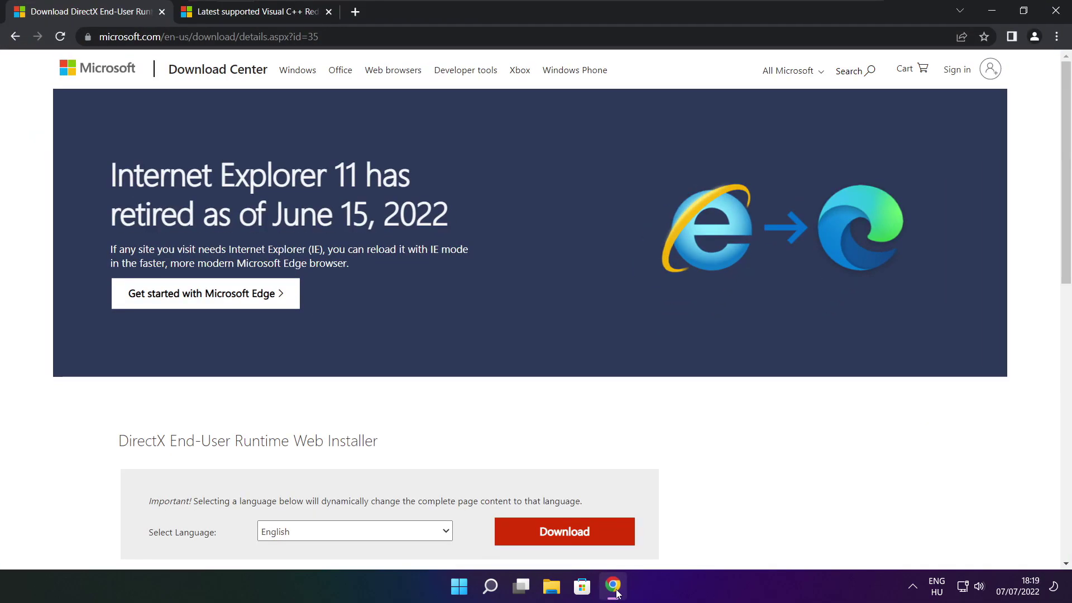
click(335, 36)
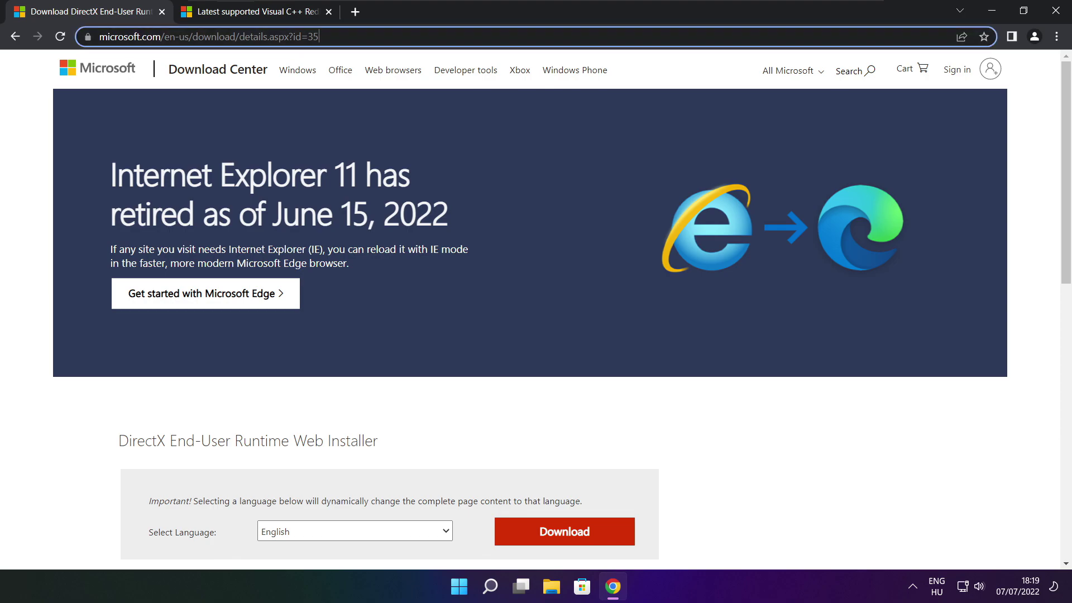
key(shift+Home)
key(shift+Right)
key(shift+Right)
key(shift+Right)
key(shift+Right)
key(shift+Right)
key(shift+Right)
key(shift+Right)
key(shift+Right)
key(shift+Right)
key(shift+Right)
key(Escape)
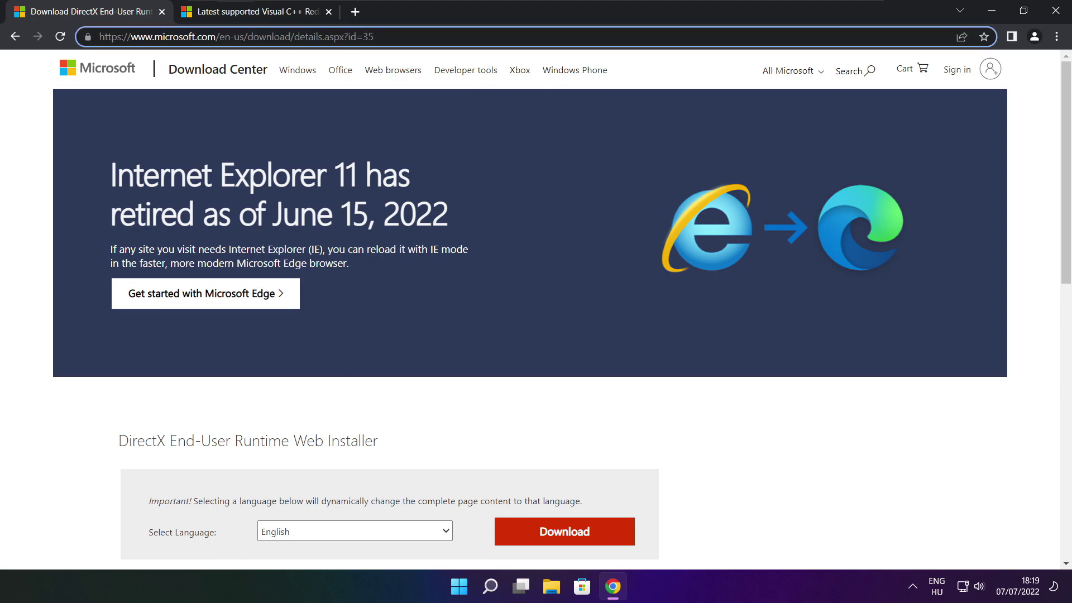
click(385, 401)
Step: Download the DirectX End-User Runtime Web Installer and run dxwebsetup.exe
scroll(1065, 185, down, 4)
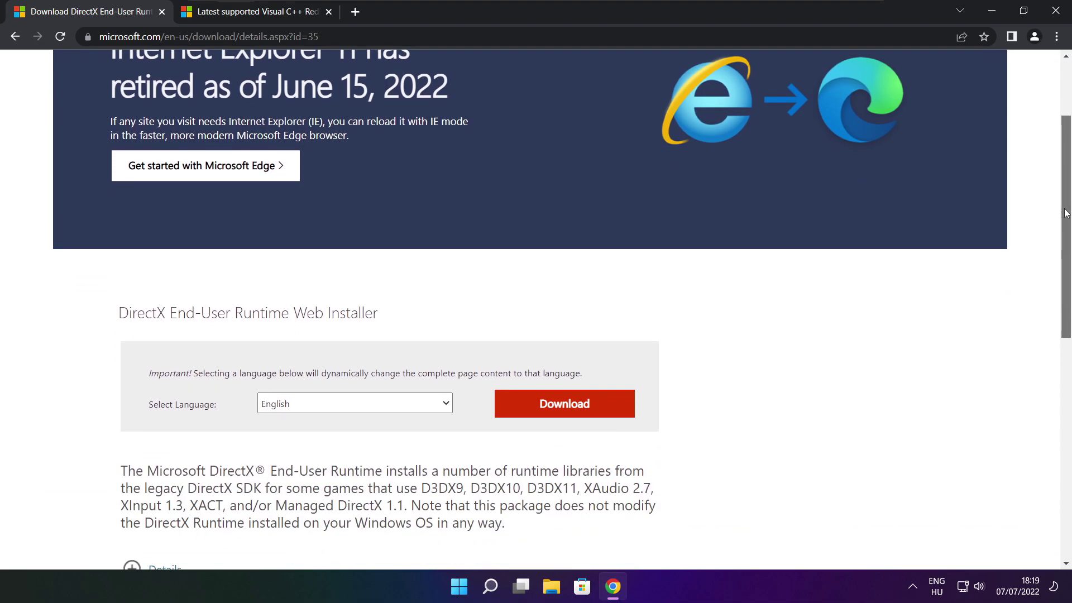
drag(395, 238, 457, 237)
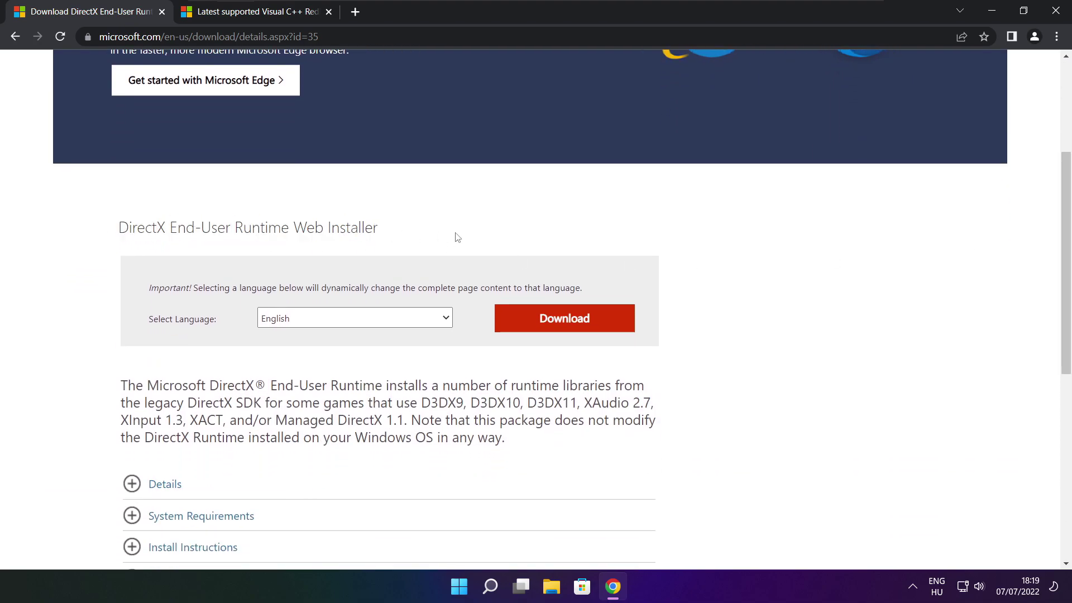
click(568, 322)
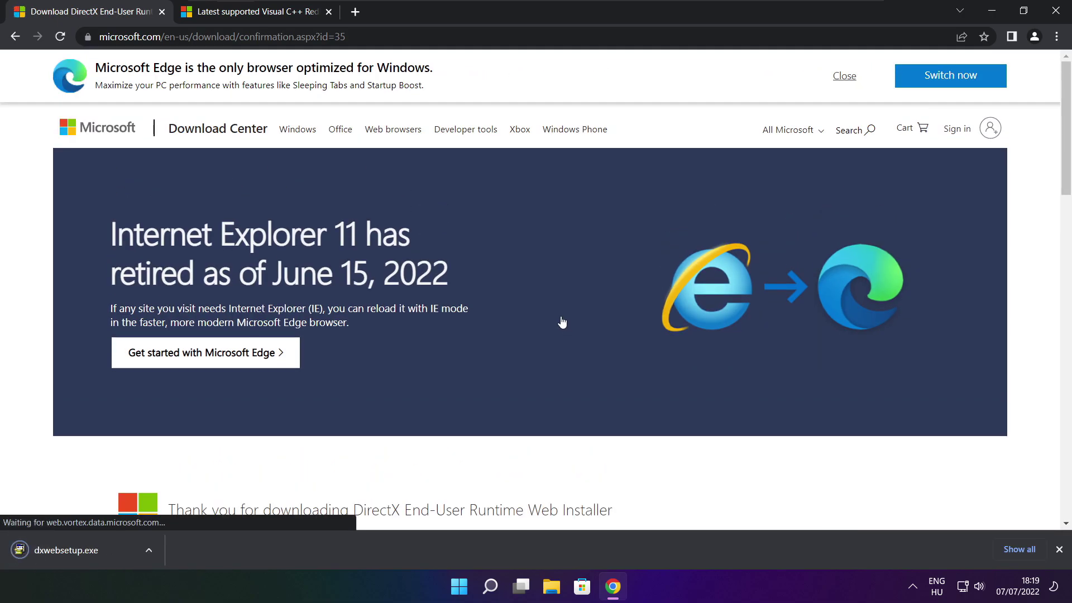
click(101, 550)
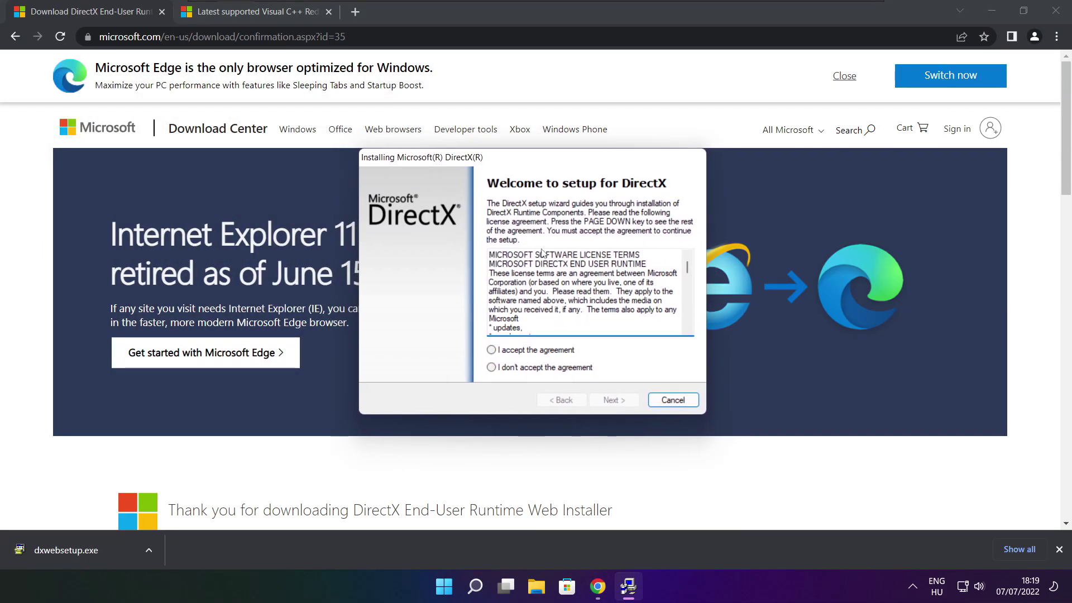
Step: Accept the DirectX licence, untick the Bing Bar, install the runtime, and finish setup
drag(687, 267, 687, 329)
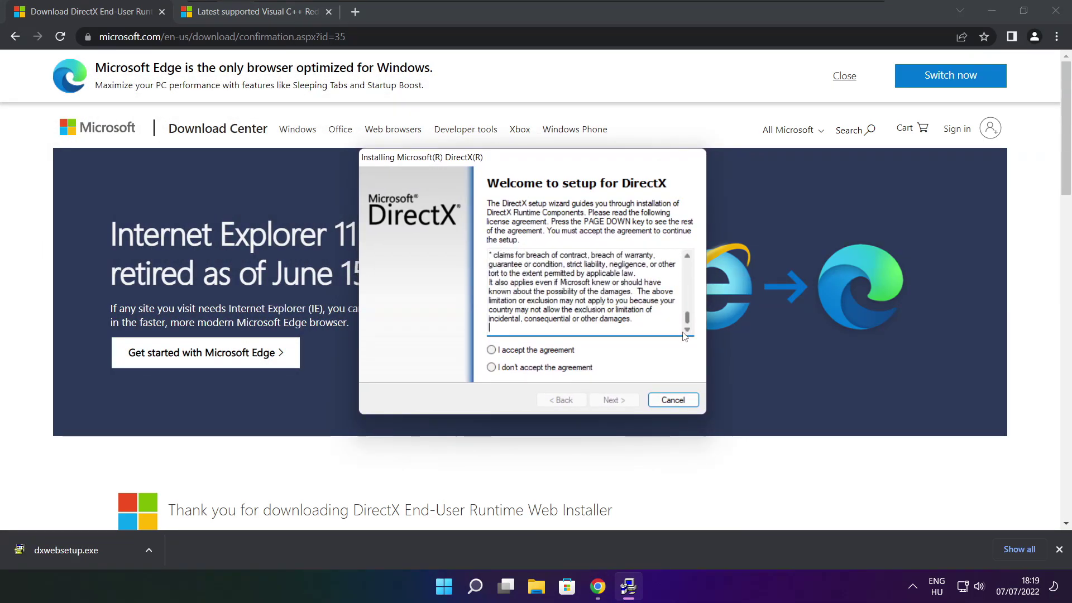
click(508, 350)
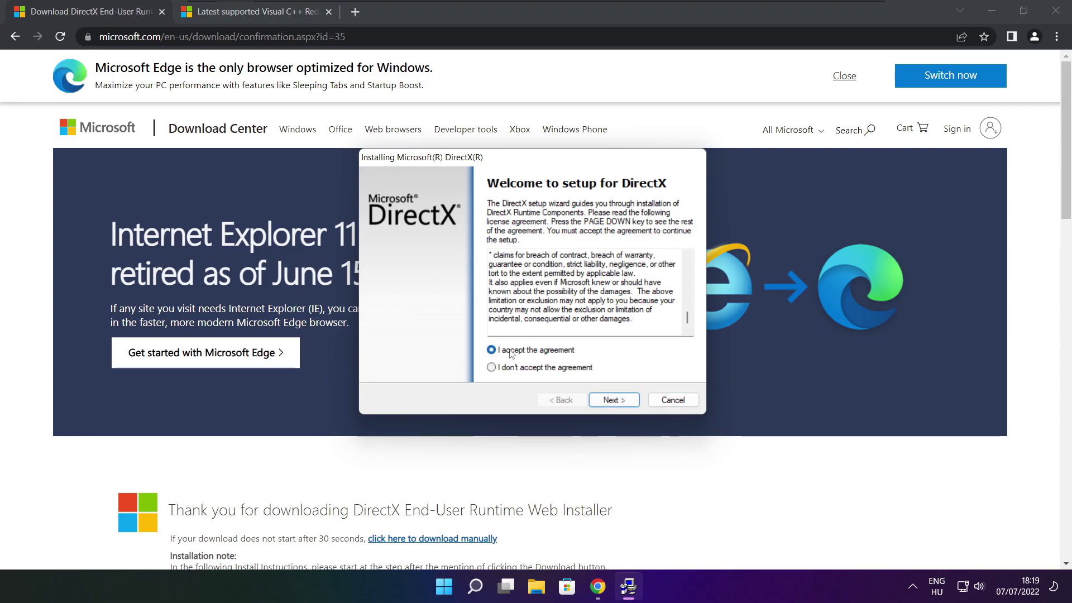
click(617, 402)
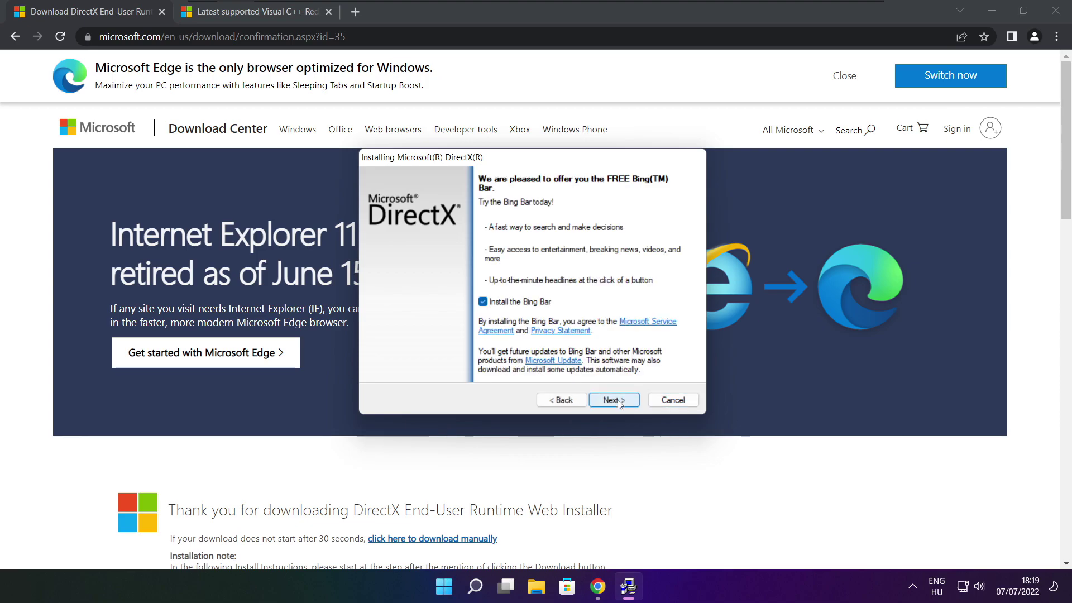
click(483, 302)
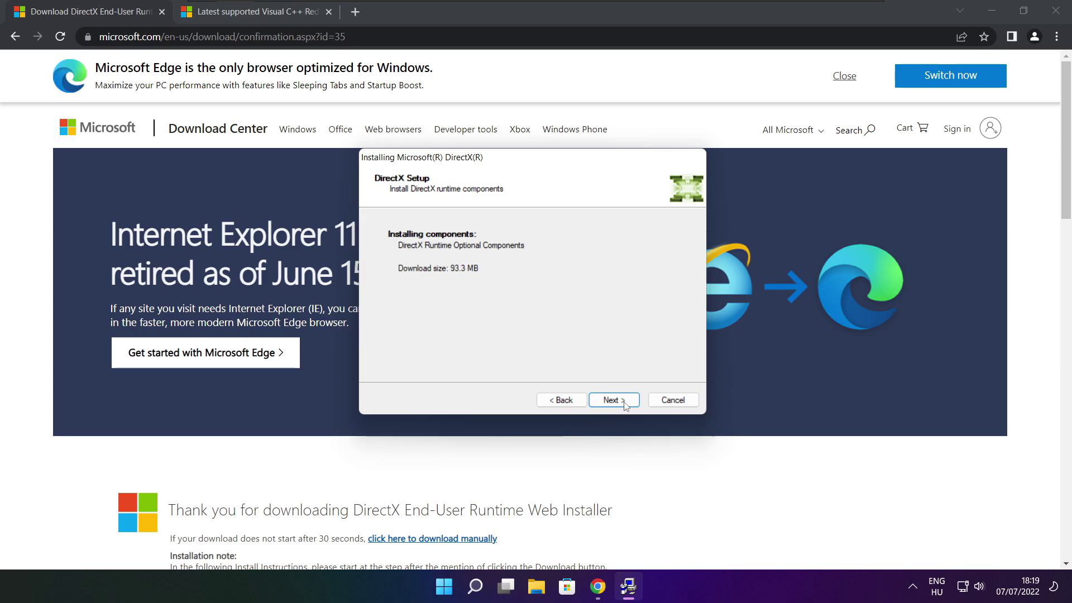
click(615, 400)
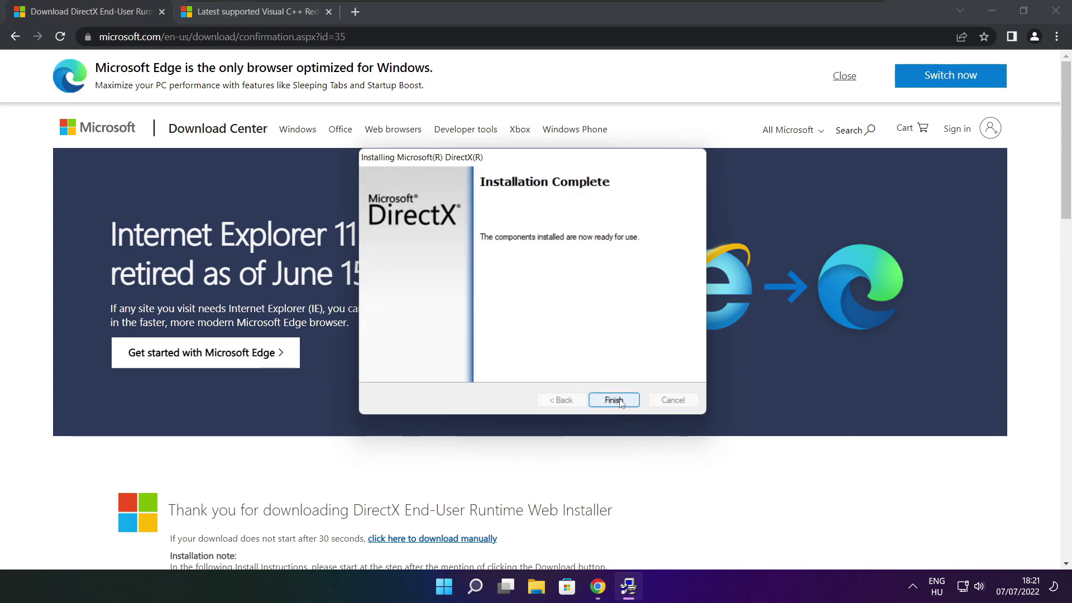
click(619, 400)
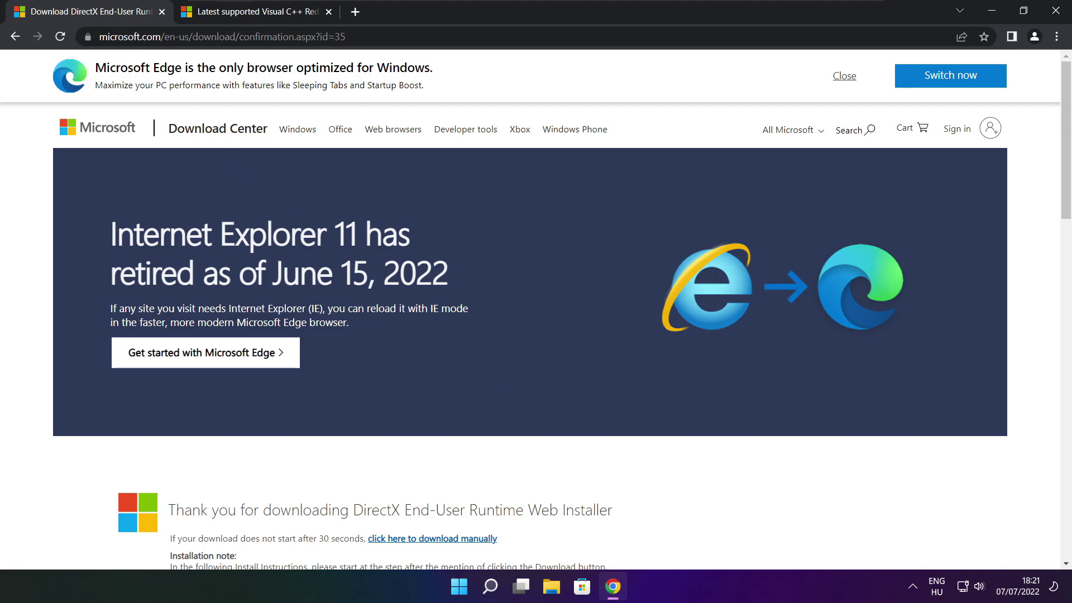